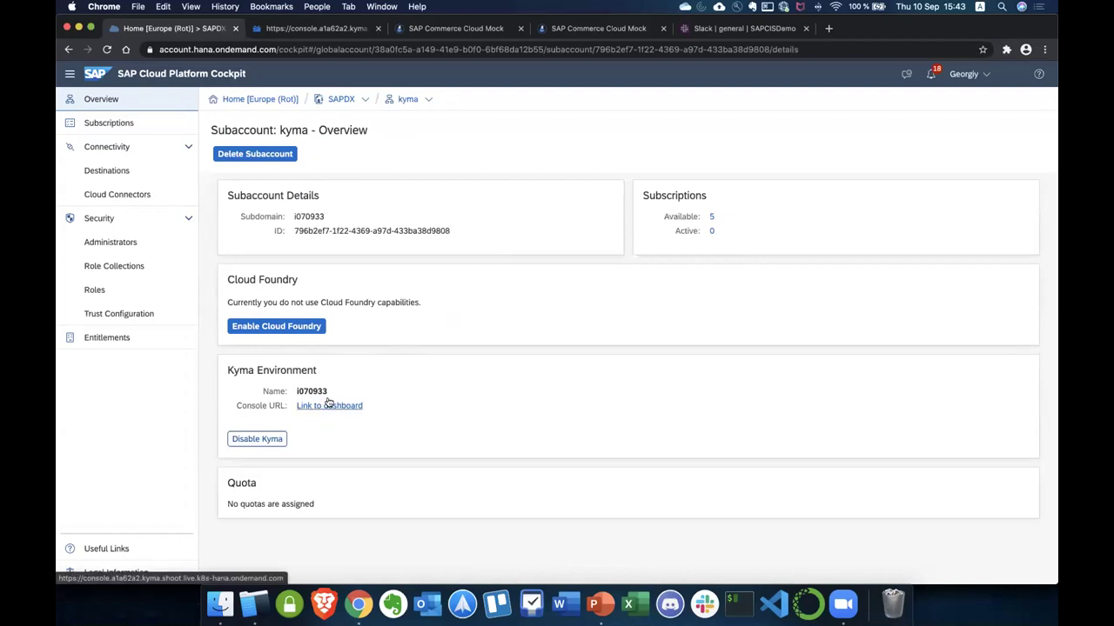
- Switch to the Kyma console and view the applications and systems connected to it
click(318, 29)
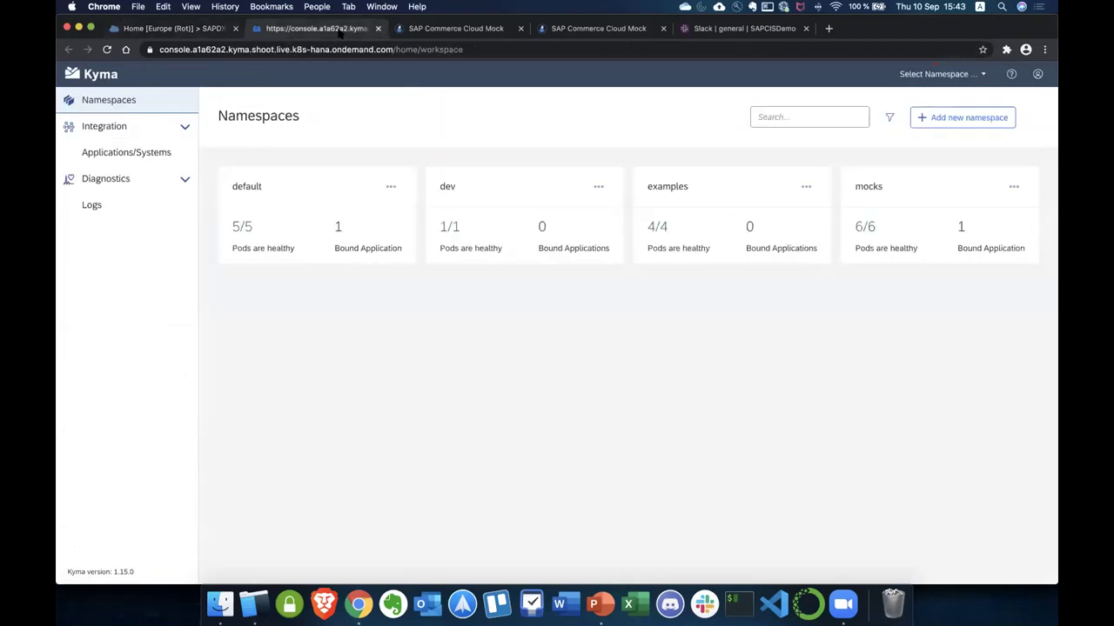
click(472, 49)
key(Return)
click(130, 99)
click(145, 164)
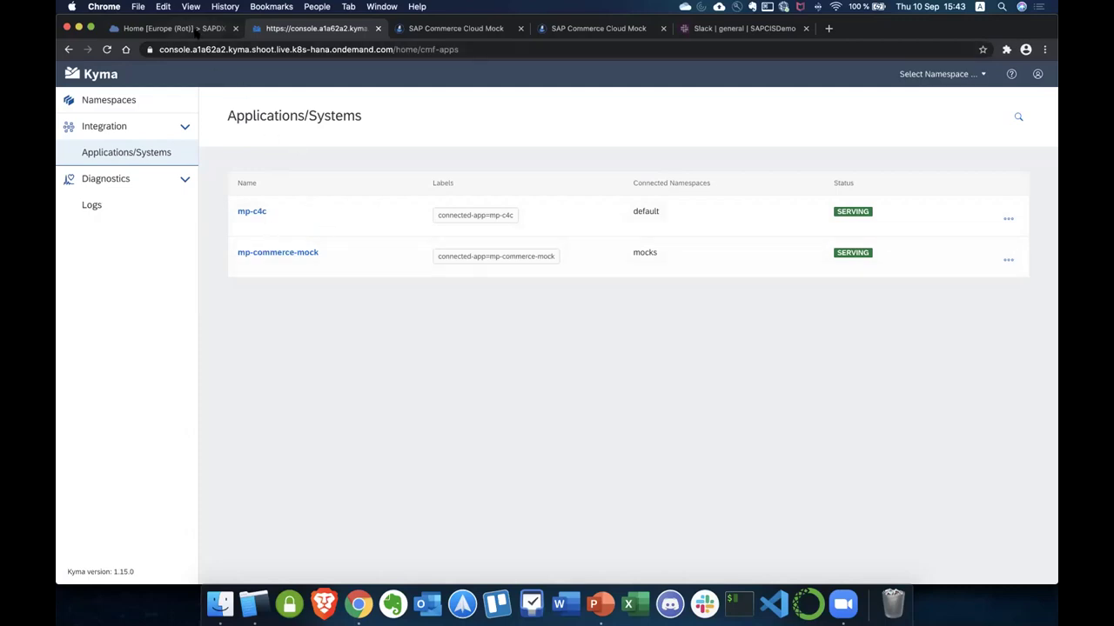
- In SAP Cloud Platform Cockpit, register an SAP SuccessFactors system named sf in the SAPDX global account and copy its token
click(195, 31)
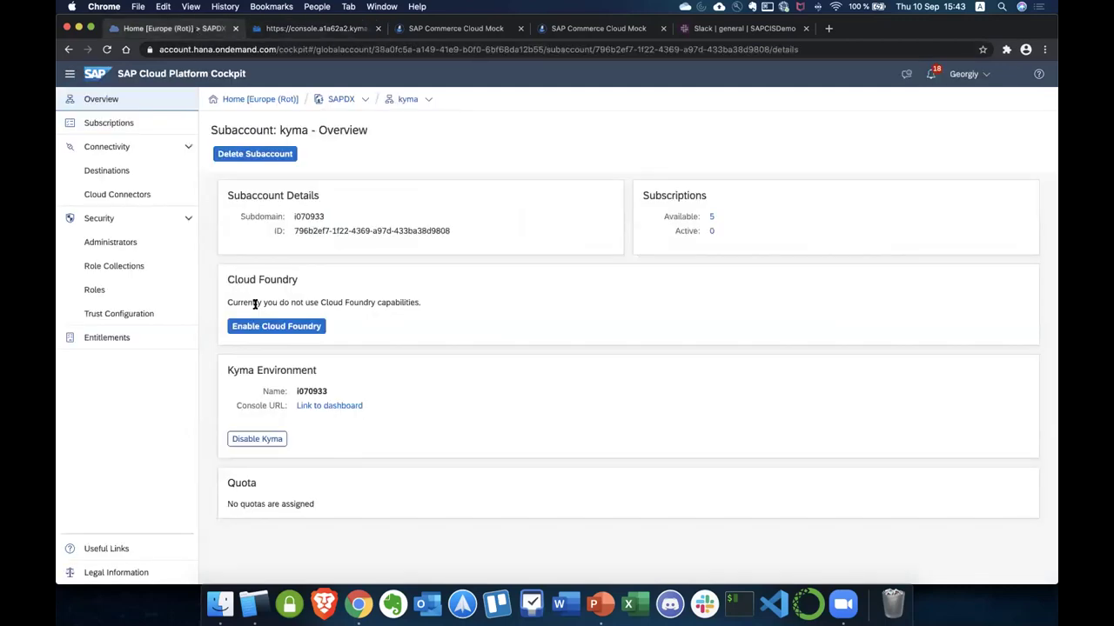
click(342, 100)
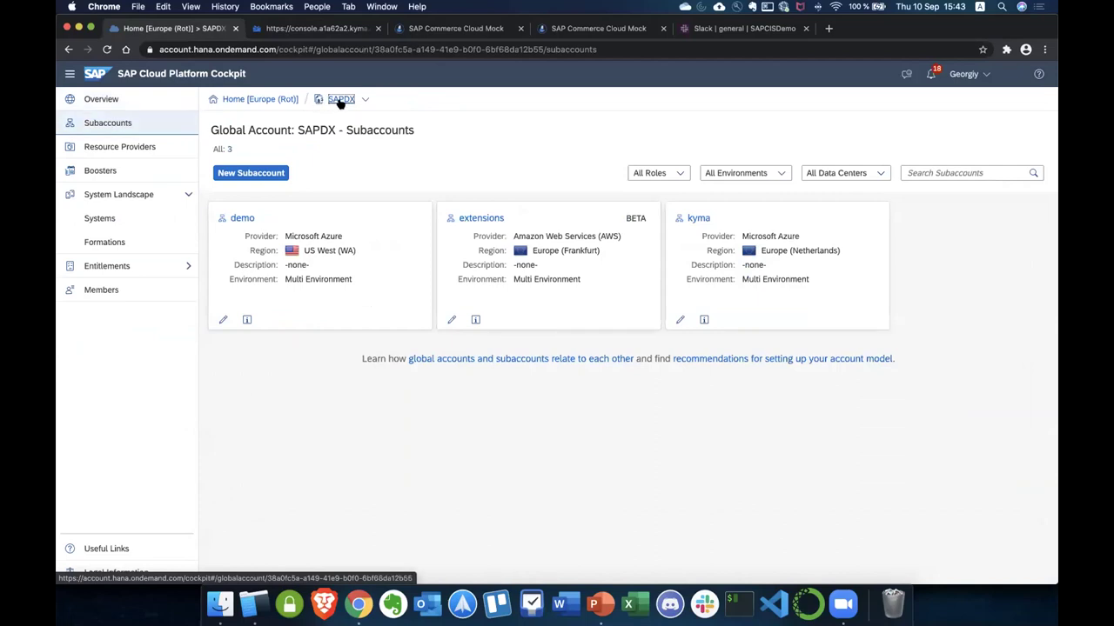
click(98, 221)
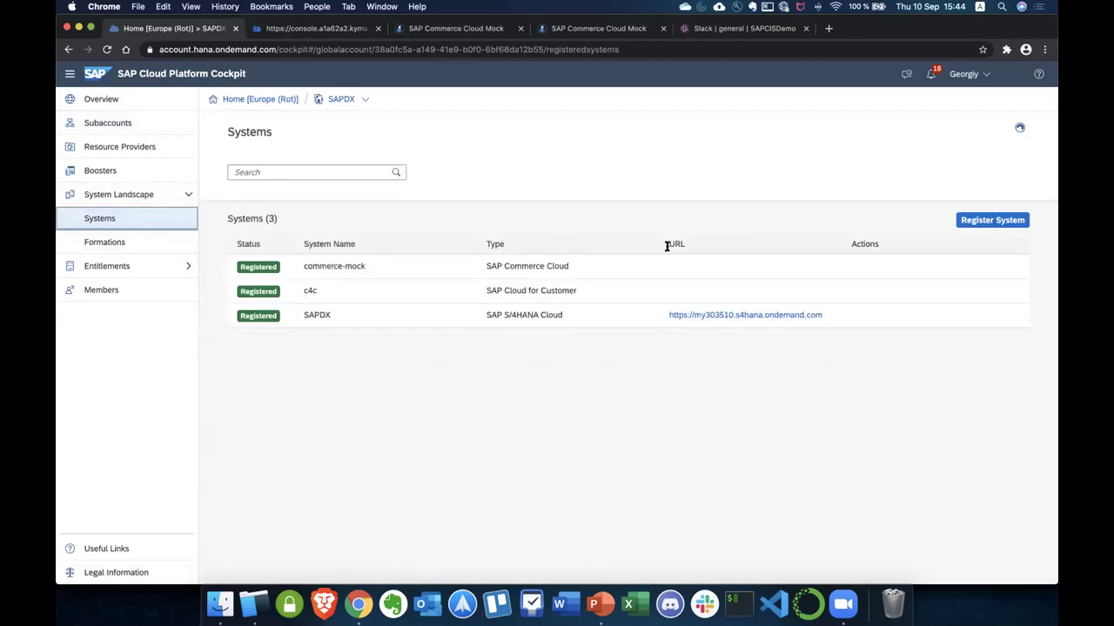
click(992, 220)
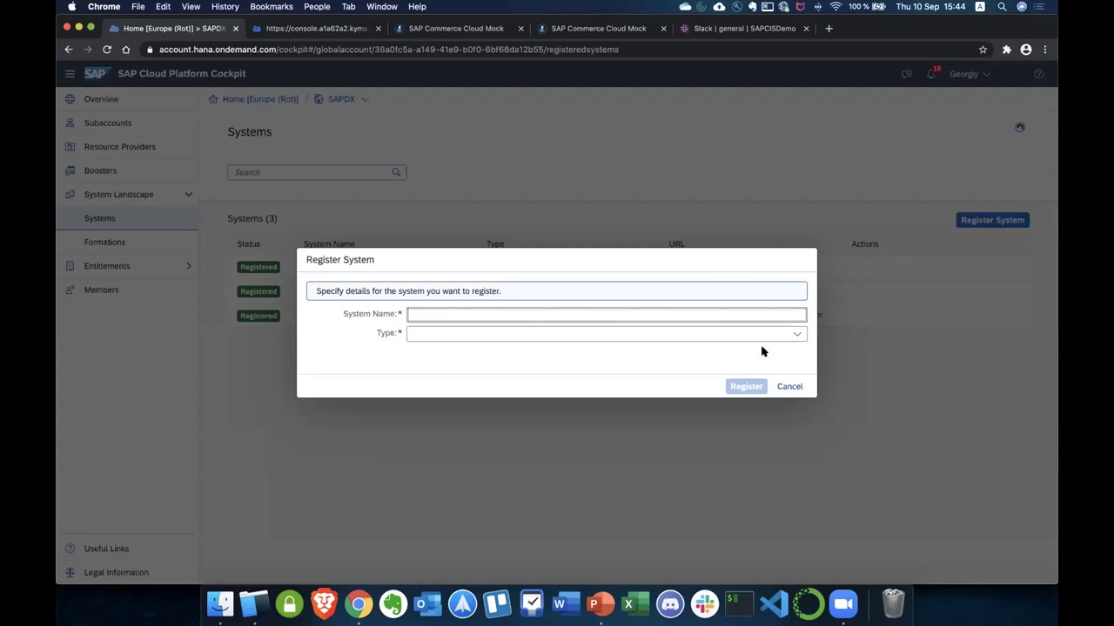
click(797, 334)
click(487, 371)
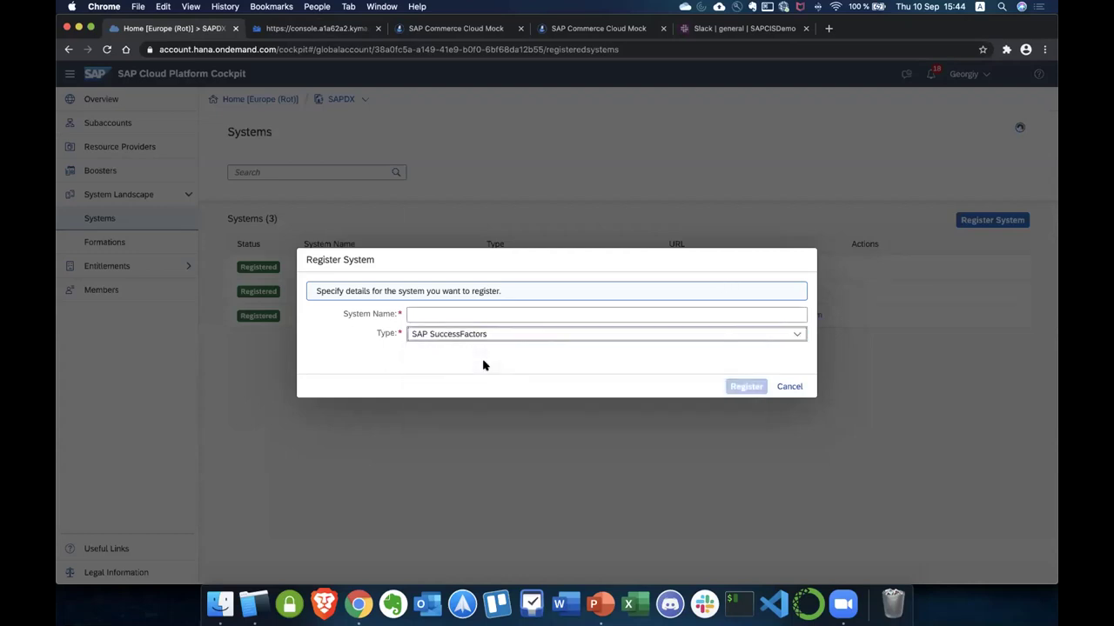
click(472, 314)
text(sf)
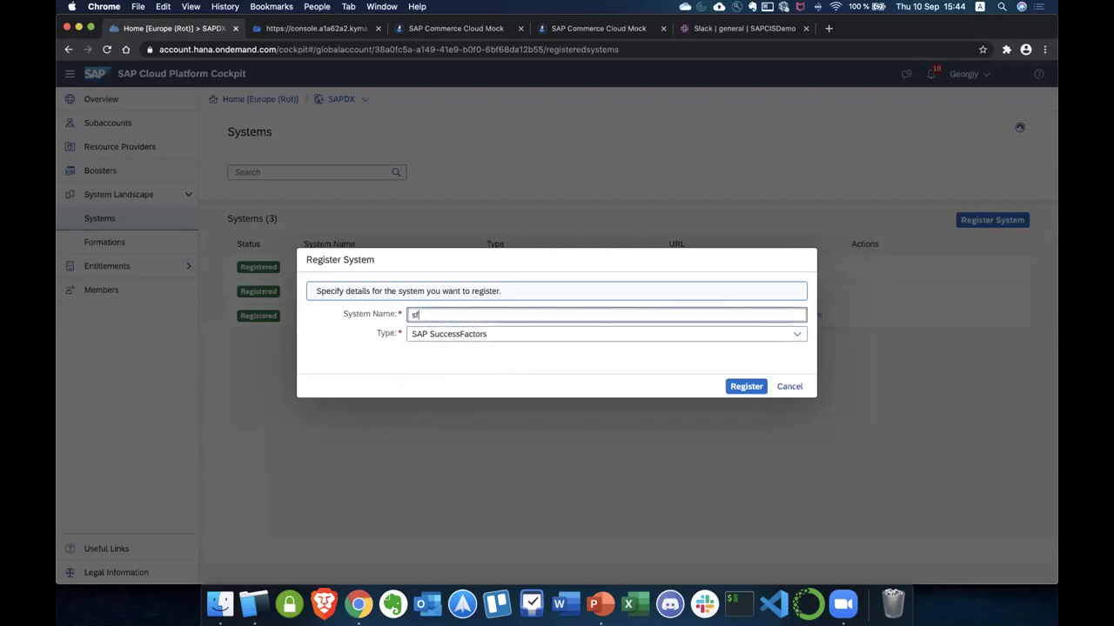
click(736, 385)
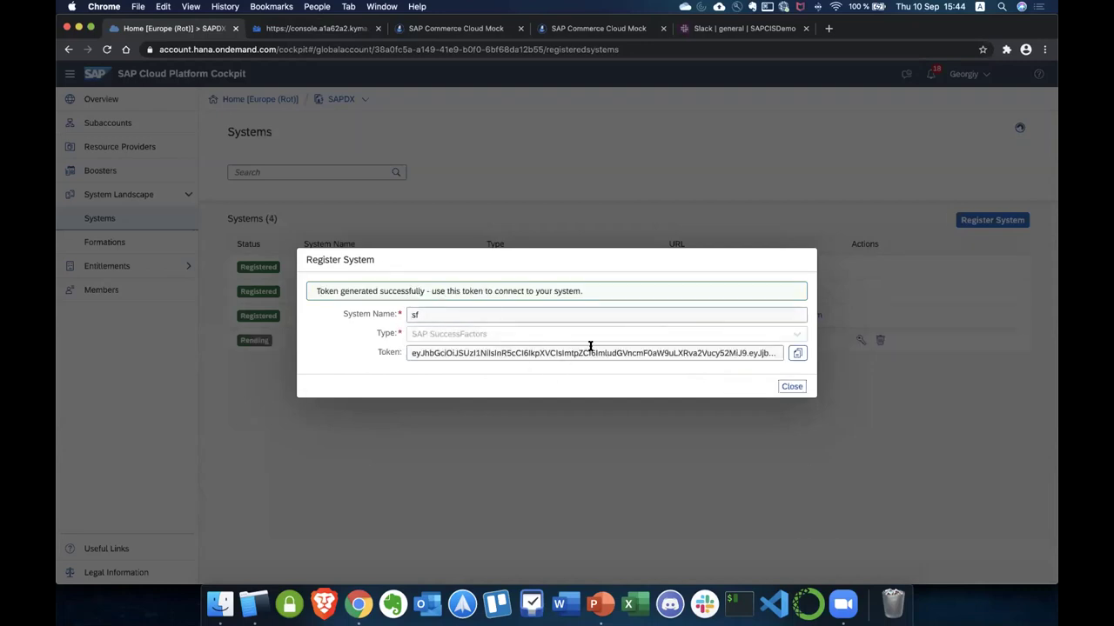
click(797, 353)
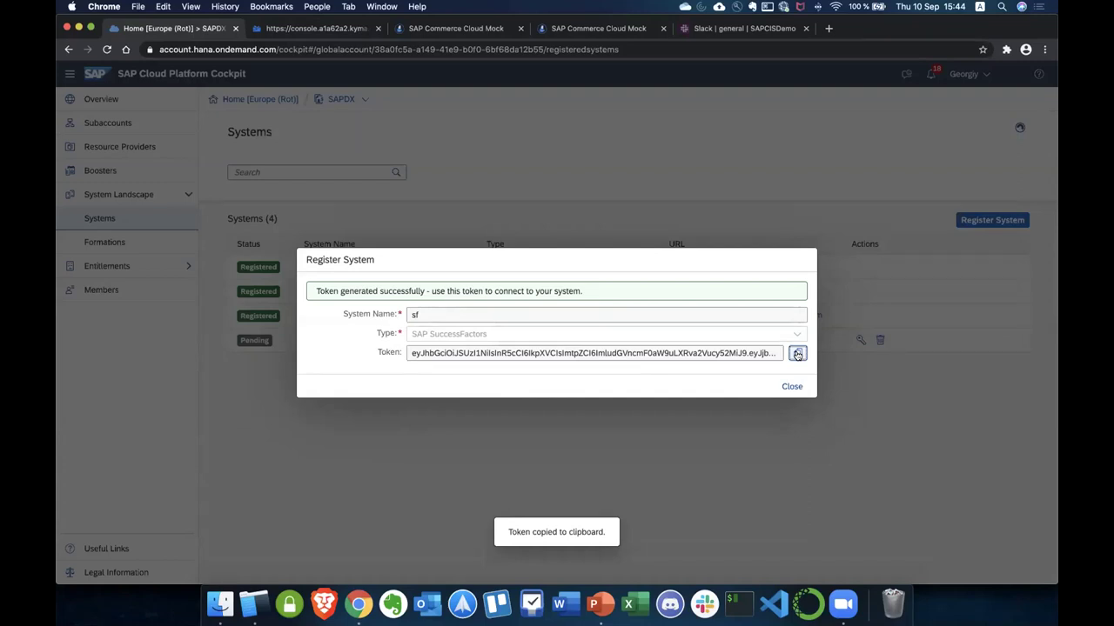
- Open the mocks namespace in the Kyma console and look at the option for deploying a new resource
click(324, 31)
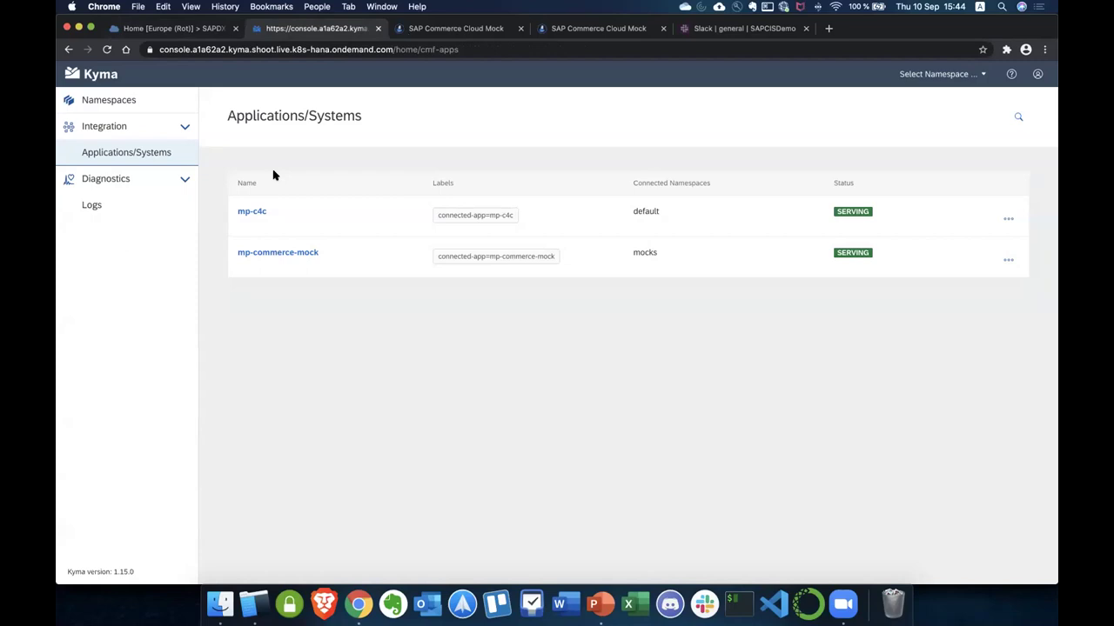
click(128, 100)
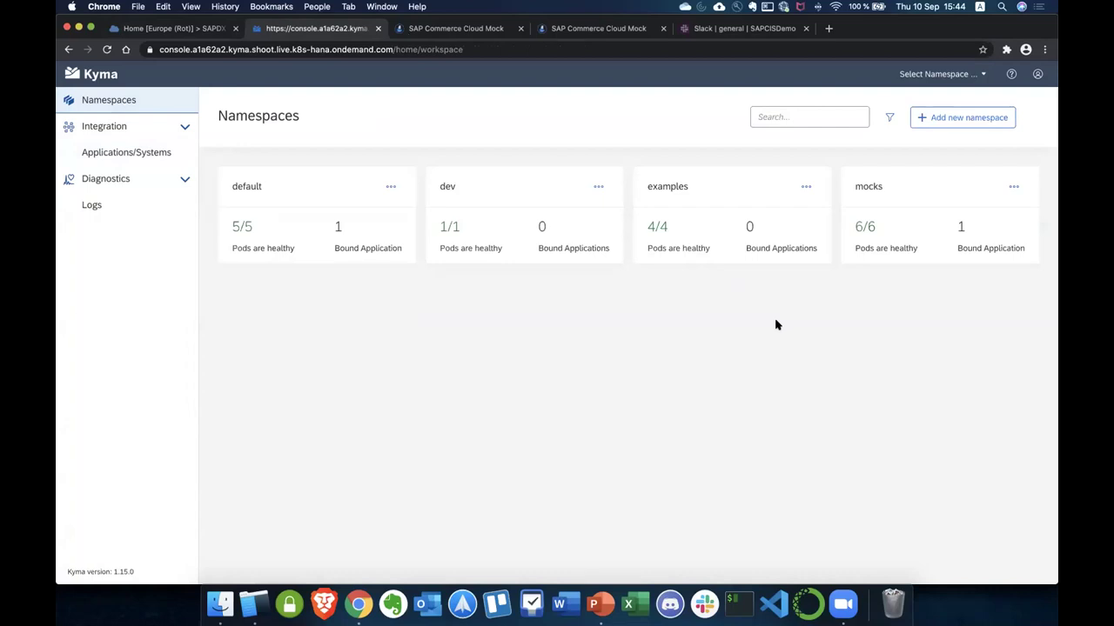
click(929, 224)
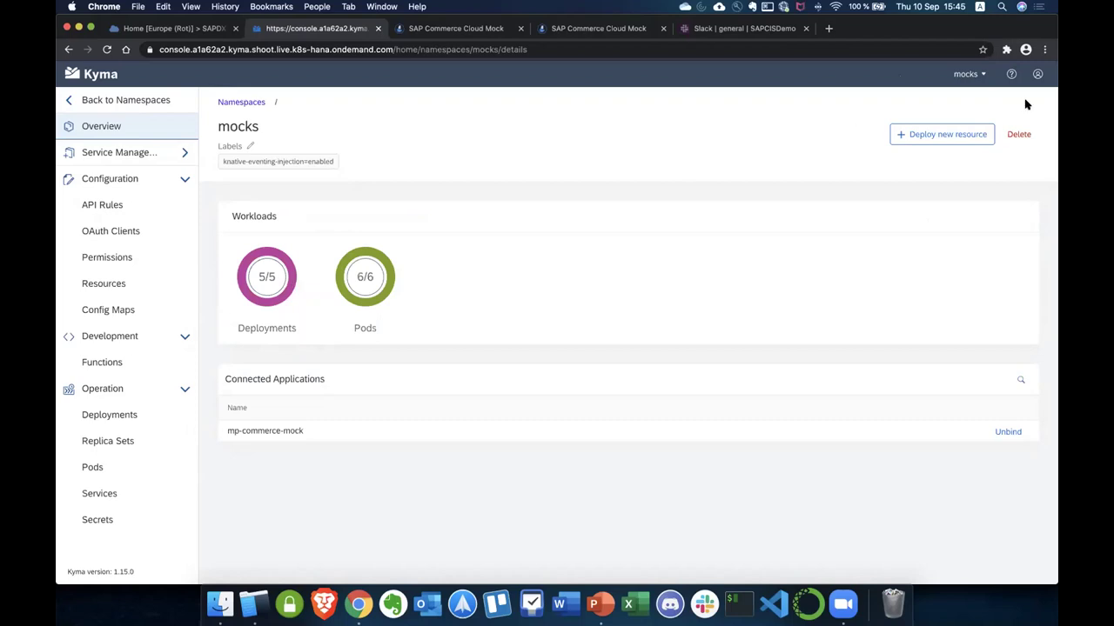
click(920, 138)
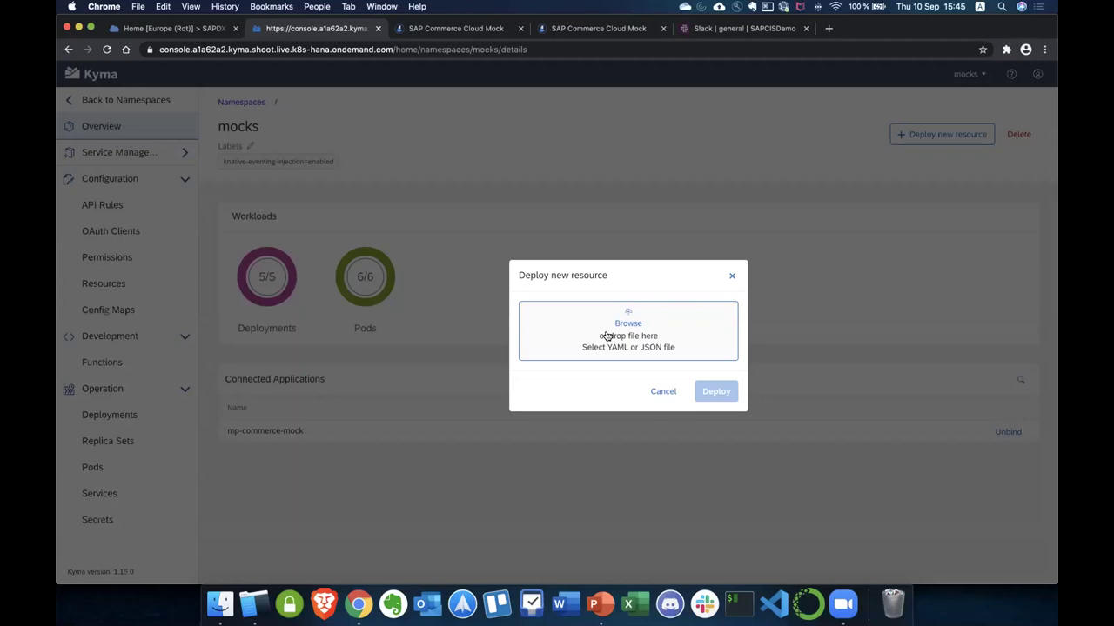
click(666, 392)
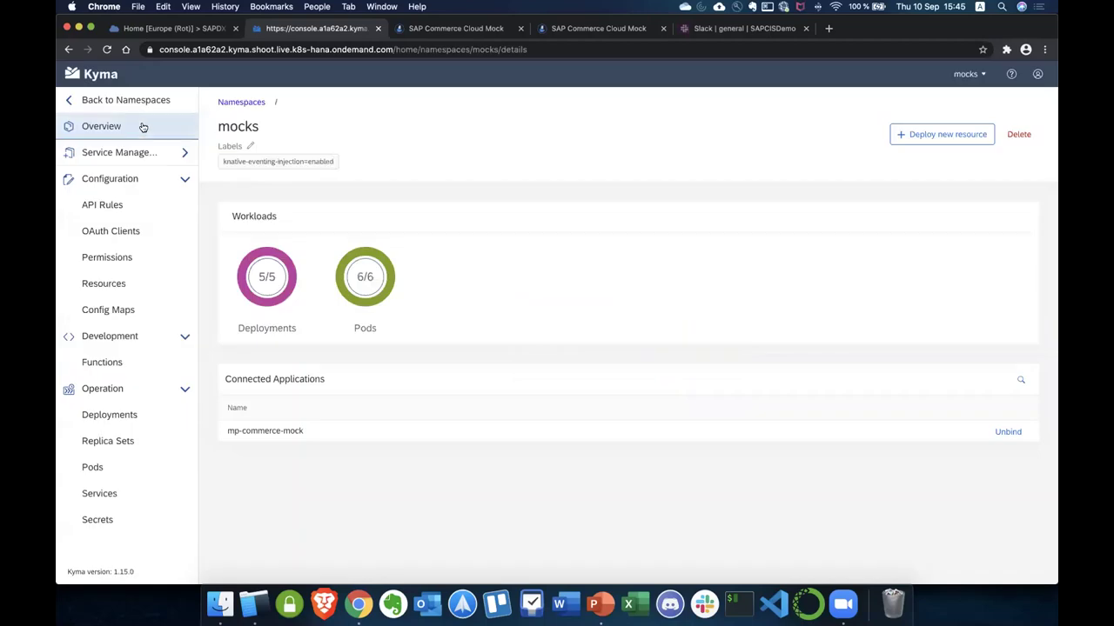
- Review the service class plans of mp-commerce-mock in the service catalog of the mocks namespace
click(113, 154)
click(114, 176)
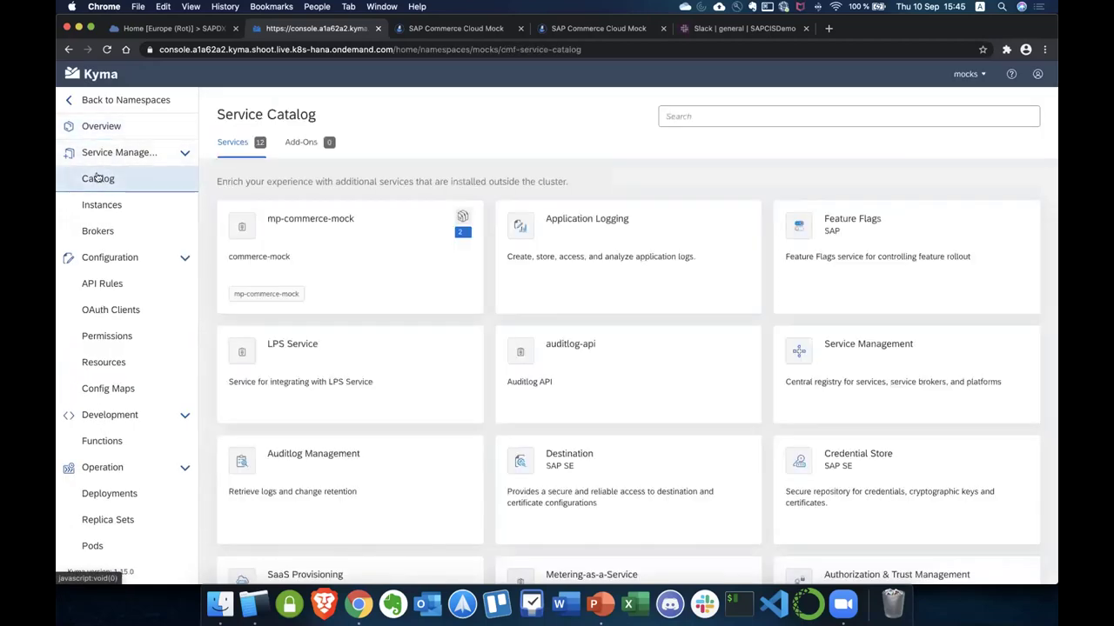
click(315, 235)
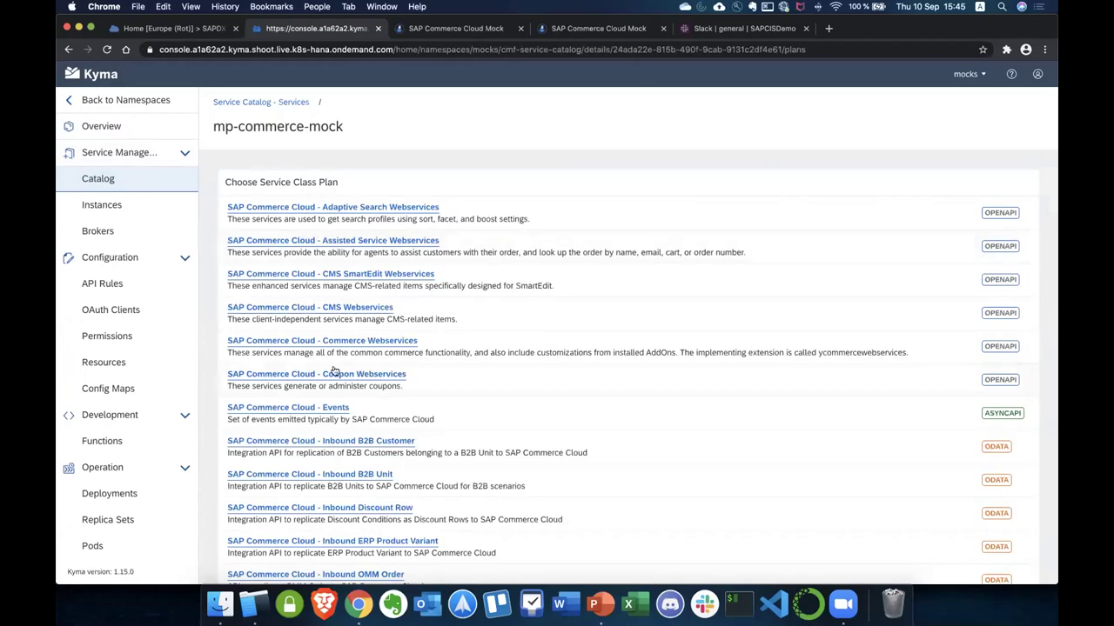
scroll(336, 372, down, 8)
scroll(341, 417, up, 8)
scroll(367, 215, down, 8)
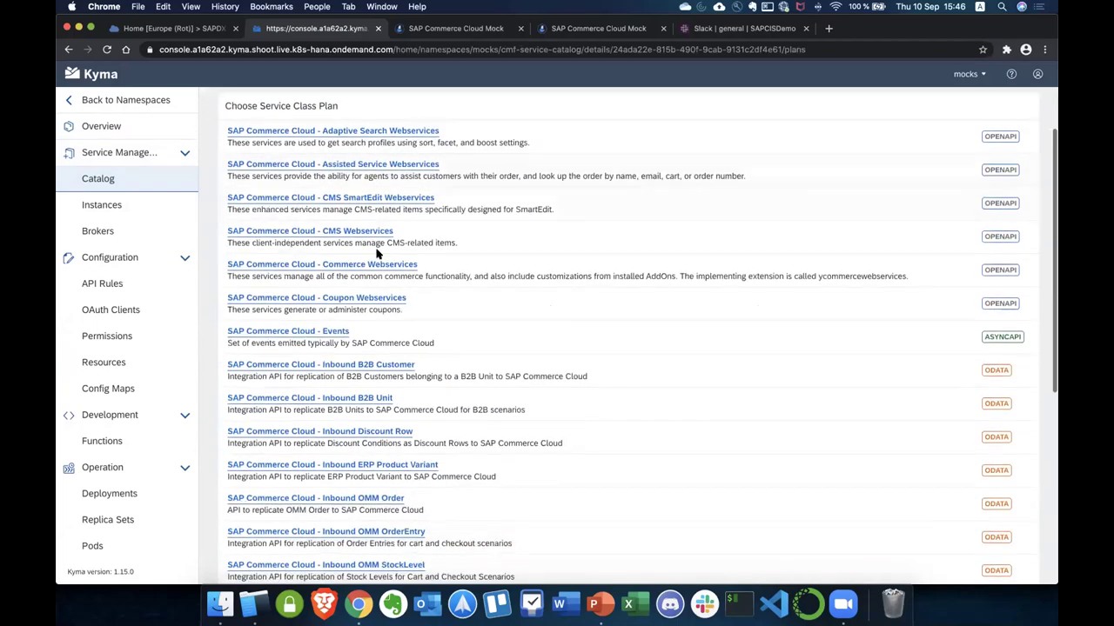
scroll(389, 313, up, 8)
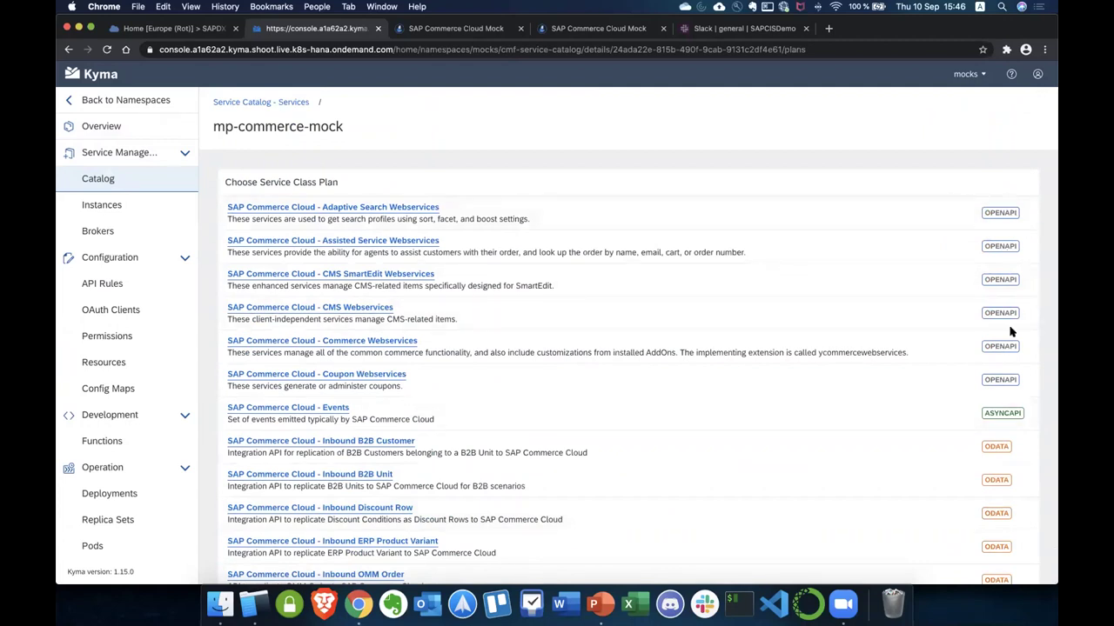
scroll(1011, 335, down, 2)
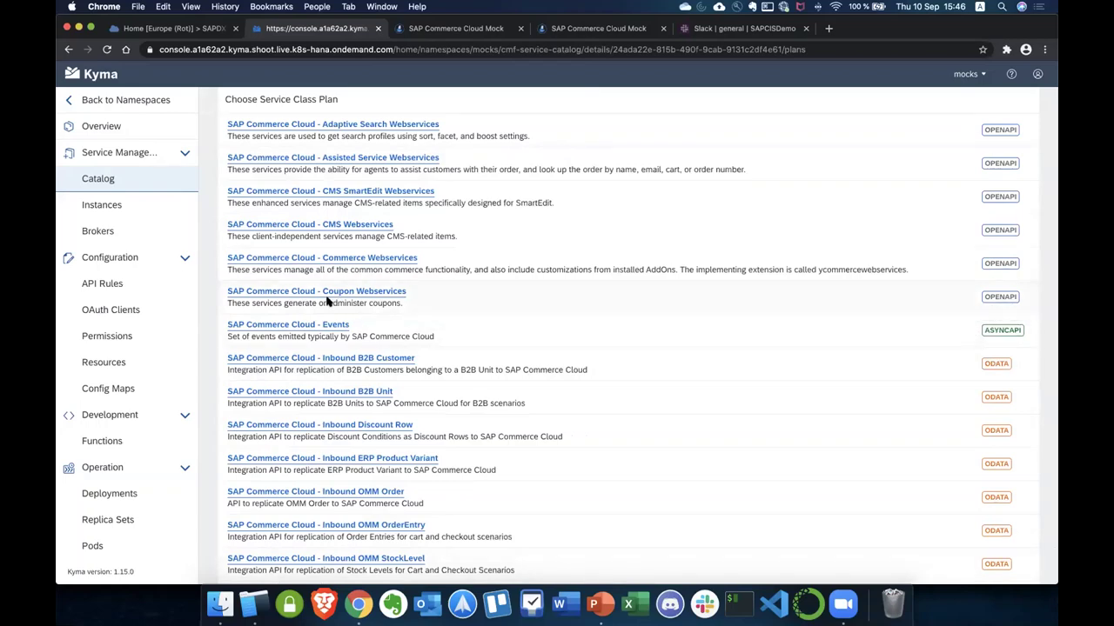
- Open the SAP Commerce Cloud - Events plan and examine the payload of the cronjob/finished/v1 channel
click(307, 325)
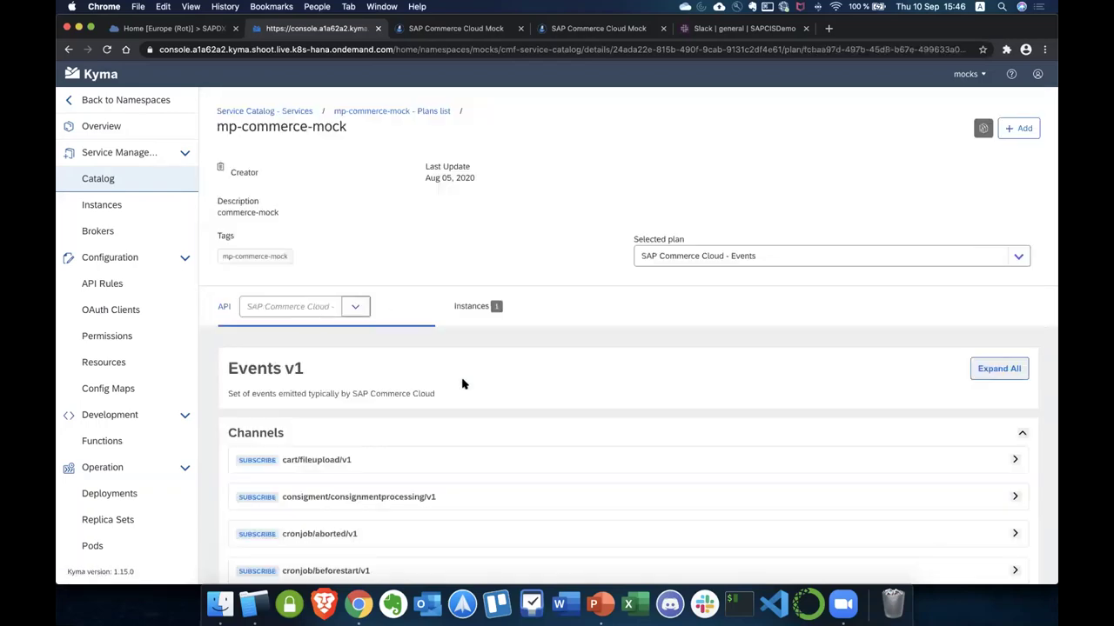
scroll(462, 383, down, 5)
click(318, 199)
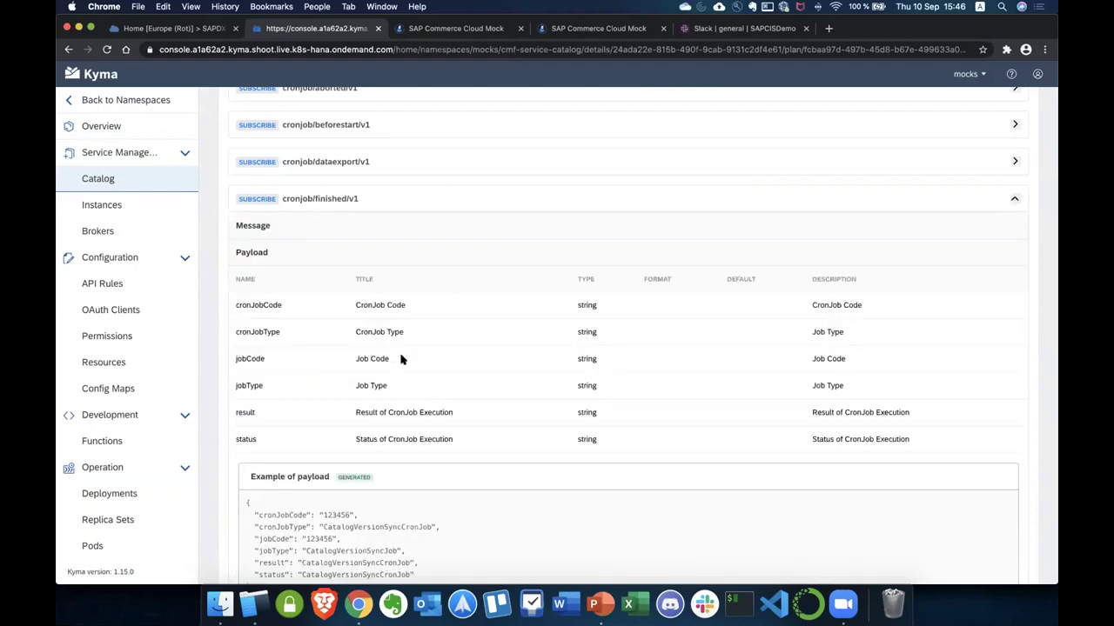
scroll(402, 359, down, 5)
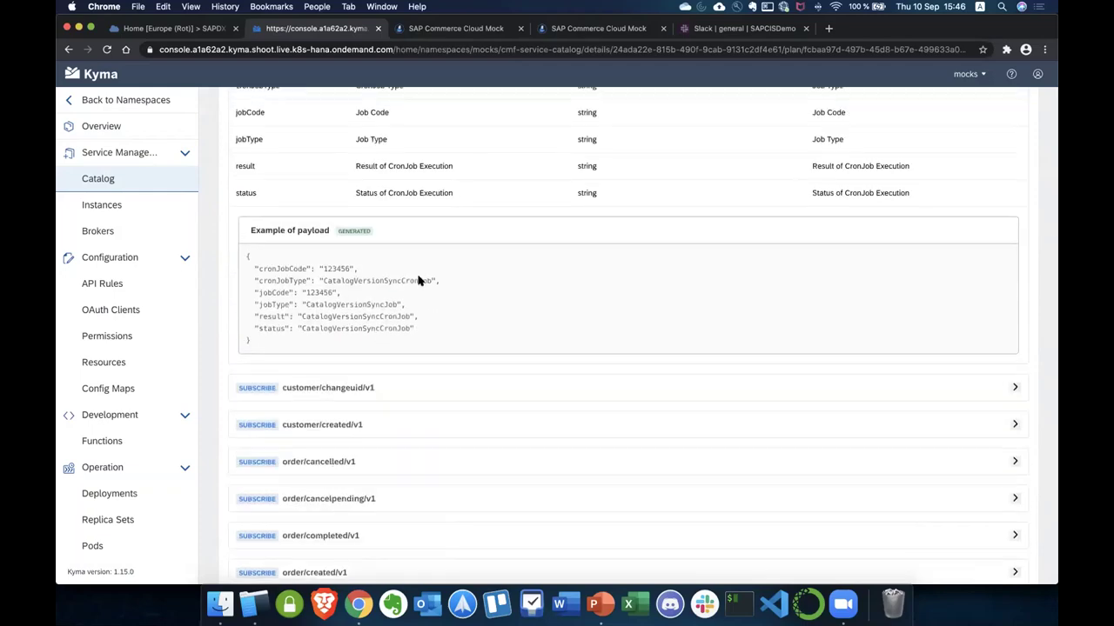
scroll(419, 280, up, 10)
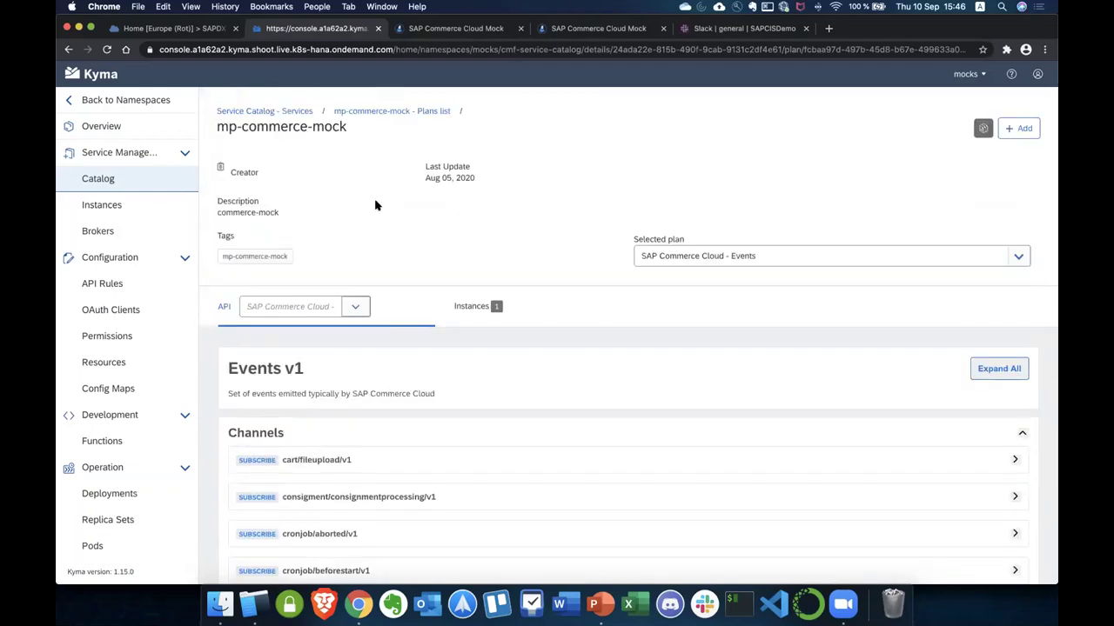
- Leave the Events plan and view the service instances and service brokers of the mocks namespace
click(288, 112)
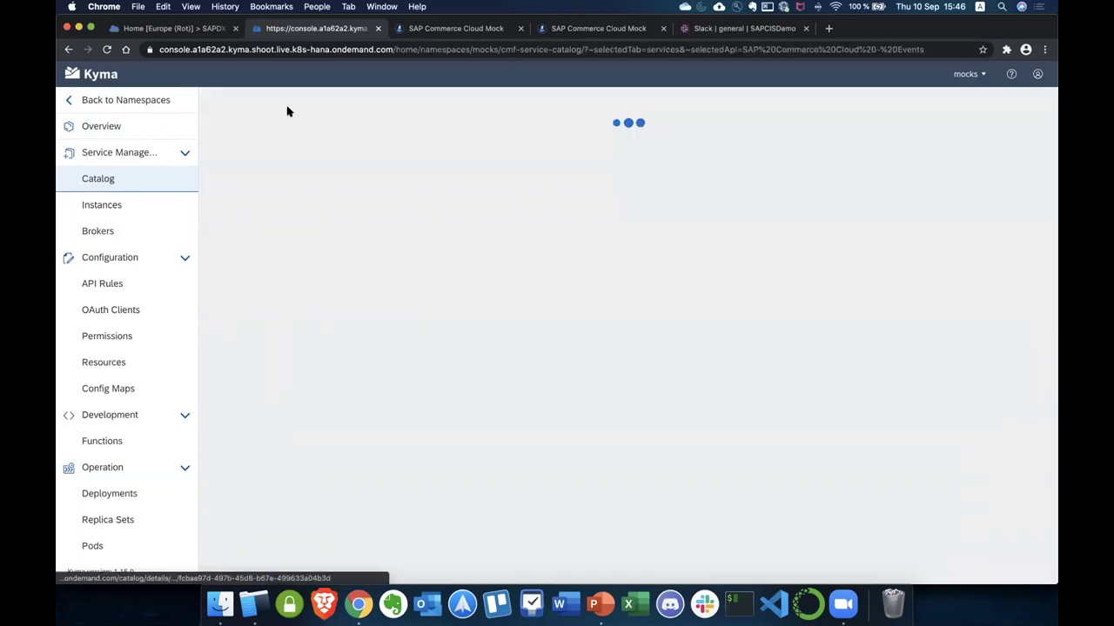
click(103, 207)
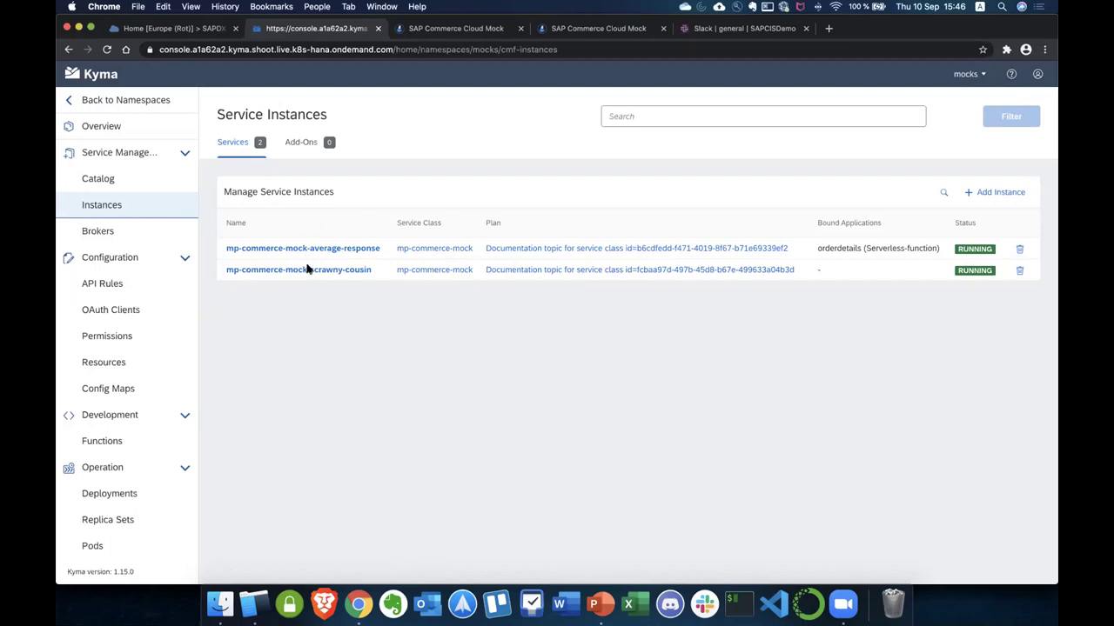
click(117, 232)
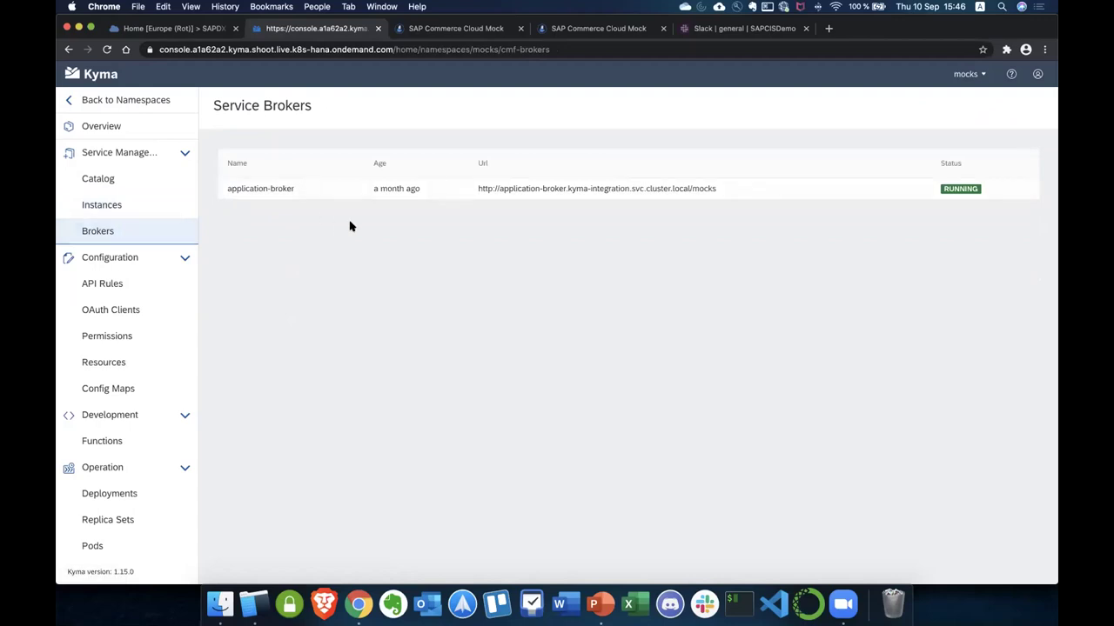
- Open the commerce-mock API rule and examine its access strategies and editable hostname and service settings
click(112, 283)
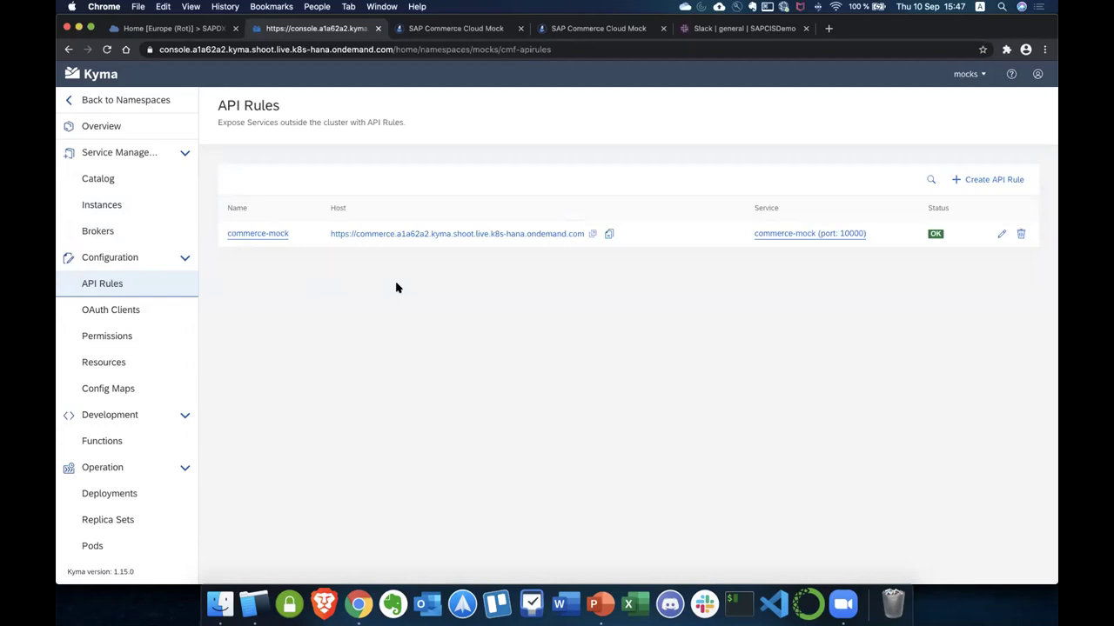
click(268, 235)
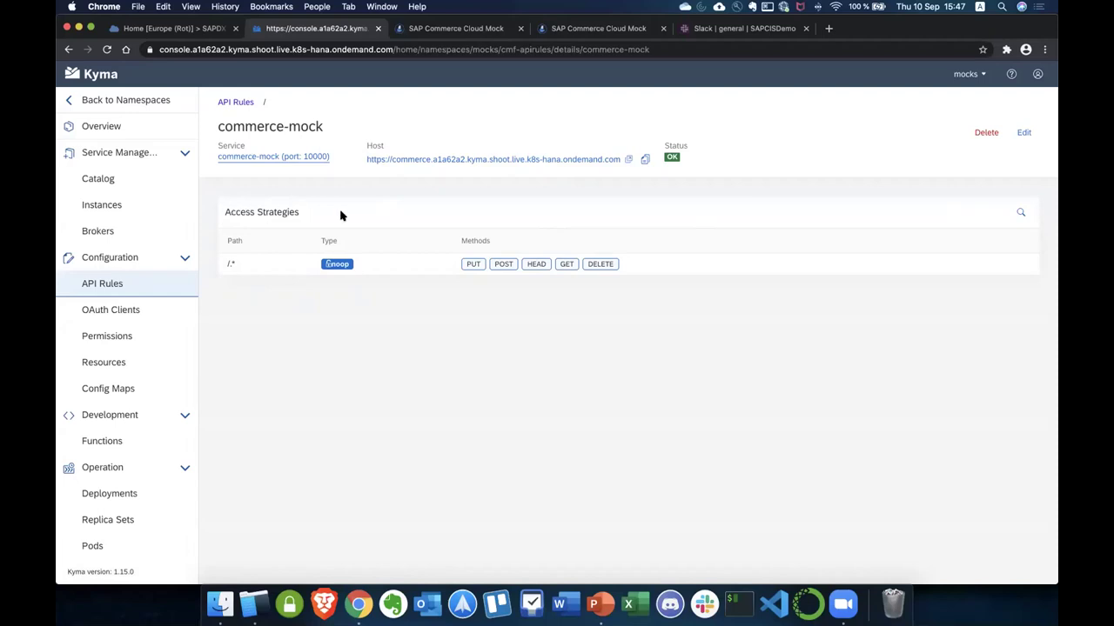
click(1023, 132)
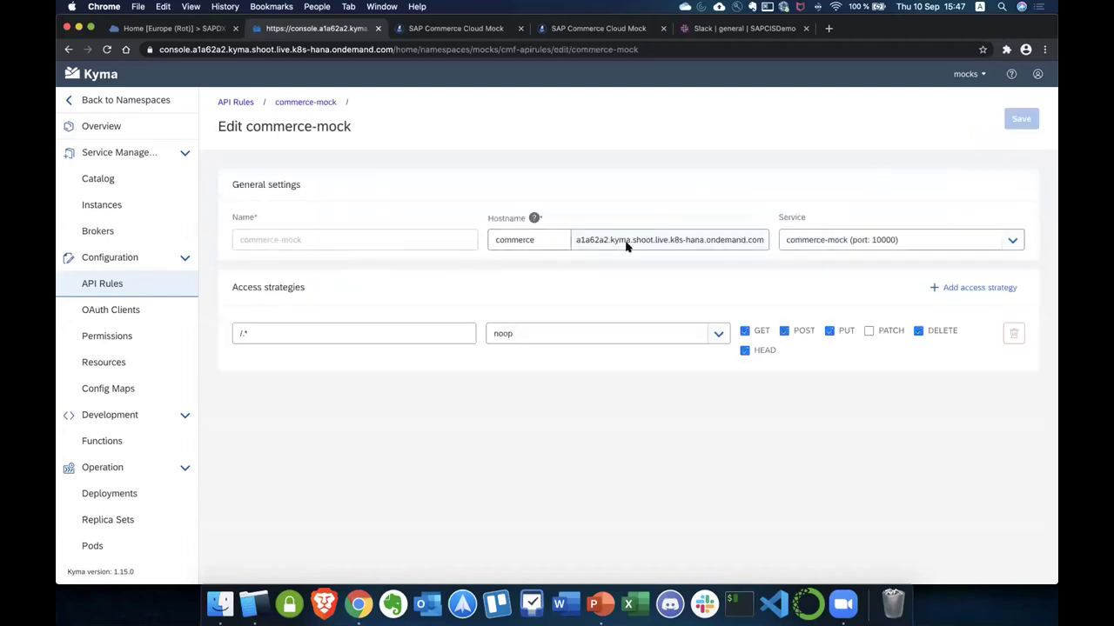
drag(627, 239, 615, 239)
click(291, 104)
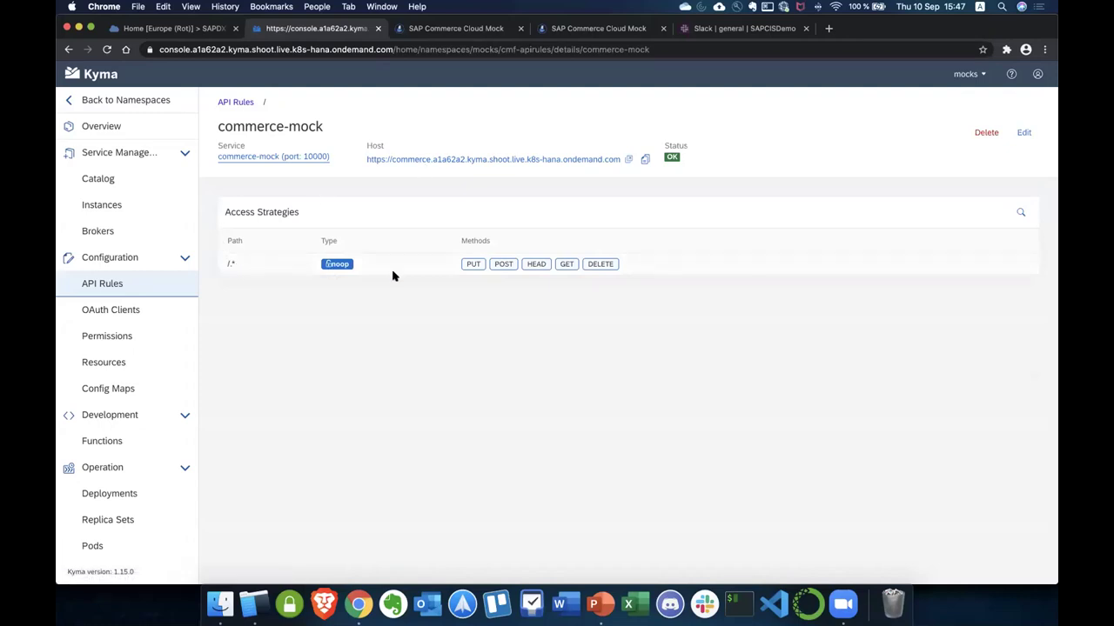
- Try adding a noop access strategy with GET and POST methods to the commerce-mock API rule, and return to the API rules list without saving
click(1024, 133)
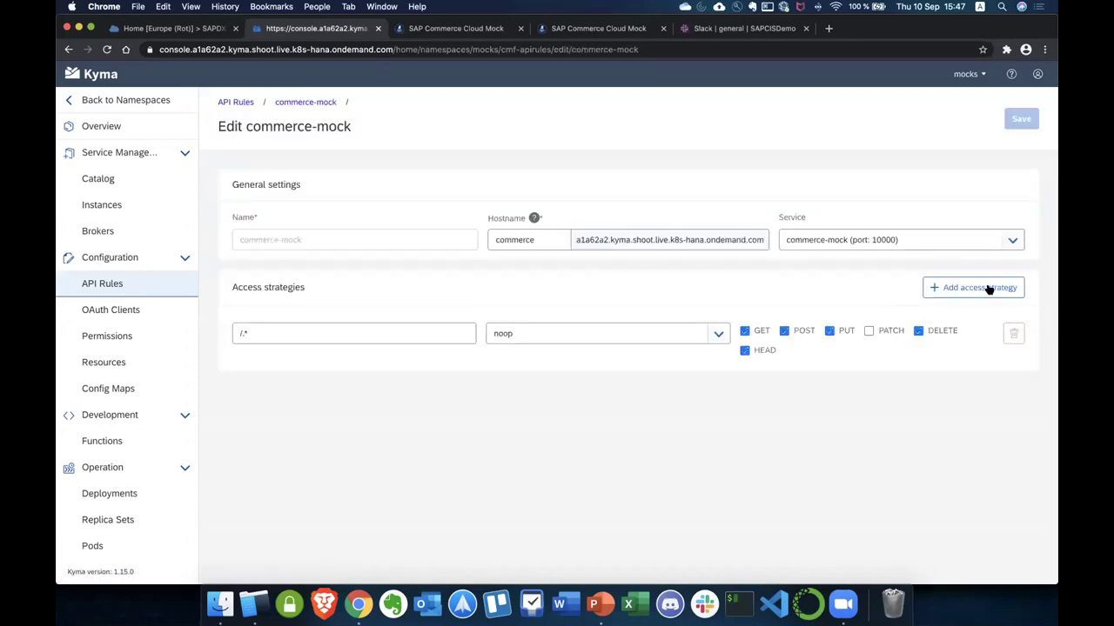
click(985, 288)
click(526, 402)
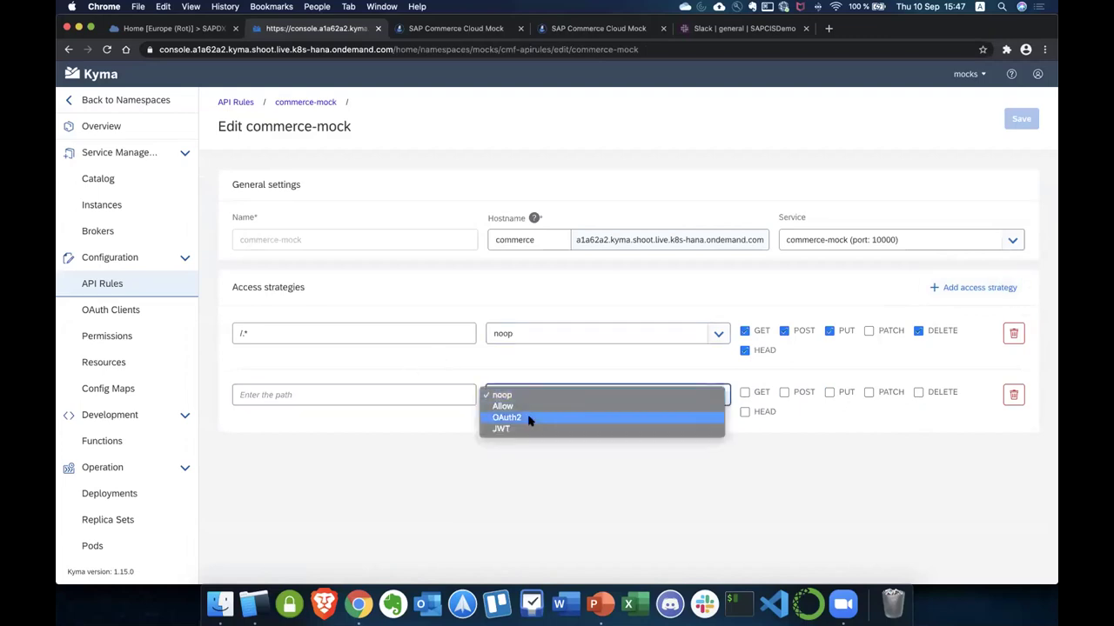
click(667, 360)
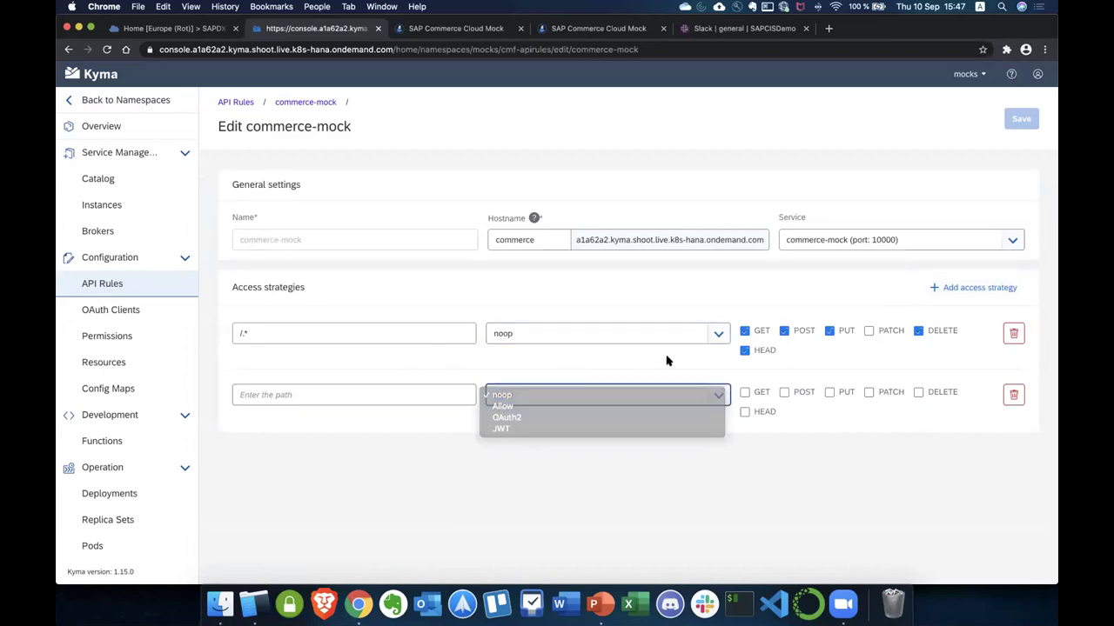
click(745, 393)
click(785, 393)
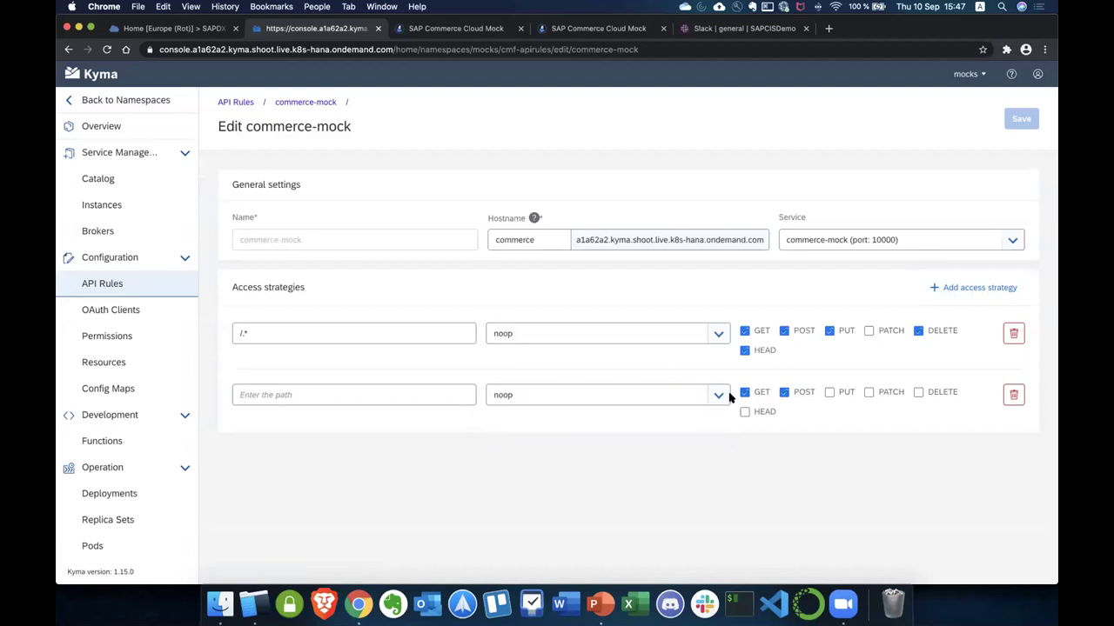
click(234, 101)
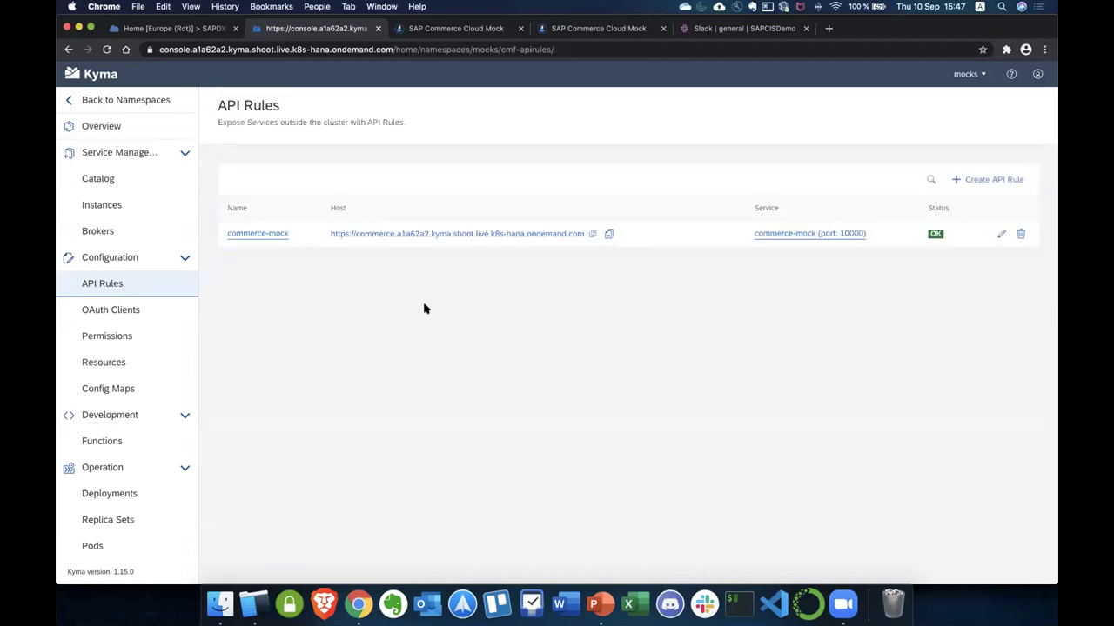
- Open the functions of the mocks namespace and examine the name and labels fields for creating a function, without creating one
scroll(109, 392, down, 1)
click(117, 382)
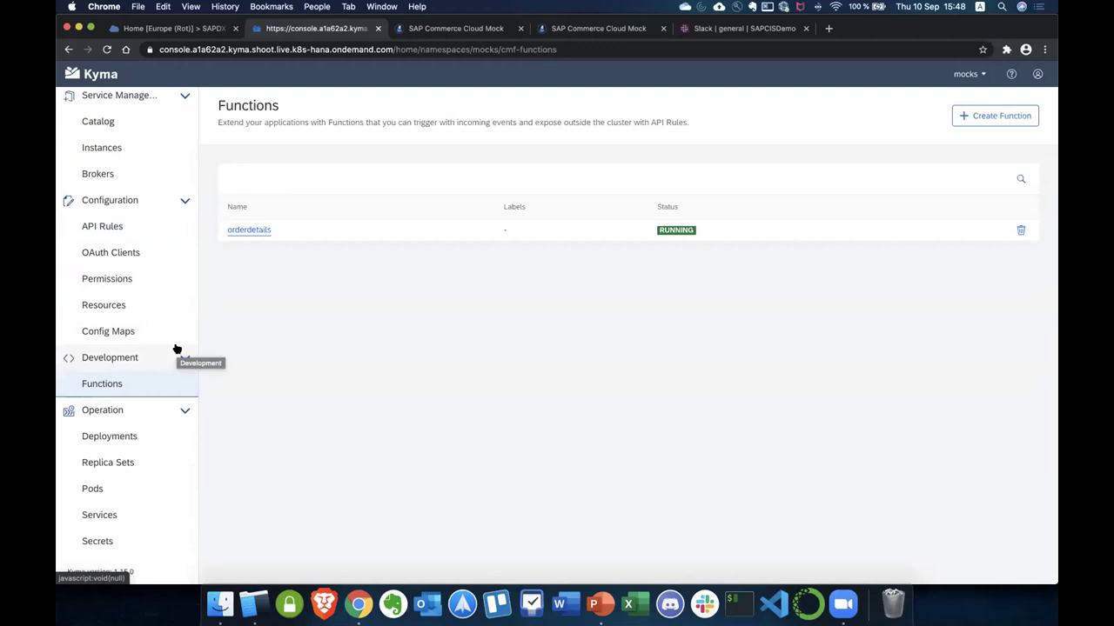
click(1007, 121)
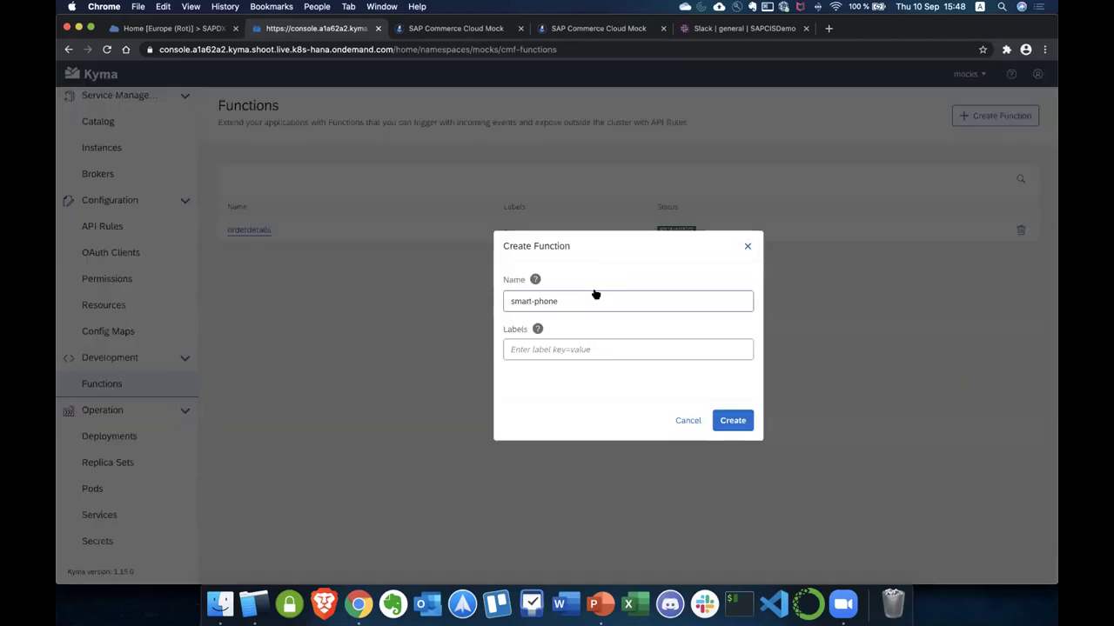
click(596, 352)
click(679, 422)
- Open the orderdetails function and examine its source code, including the main handler, getOrderDetails and sendMessage
click(251, 229)
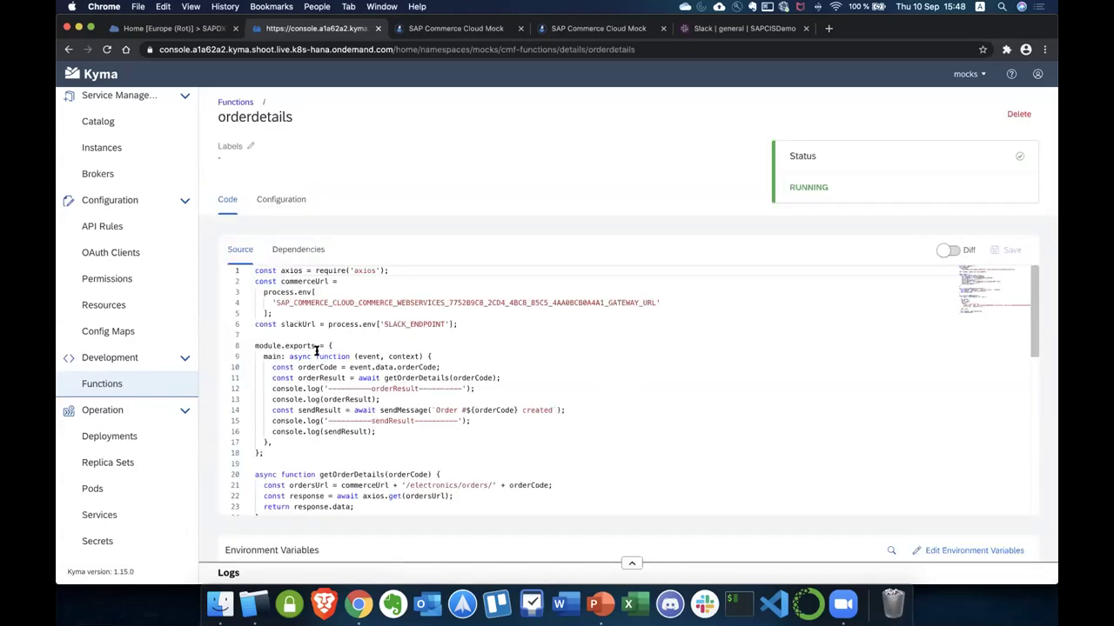
scroll(306, 348, down, 5)
scroll(312, 355, up, 5)
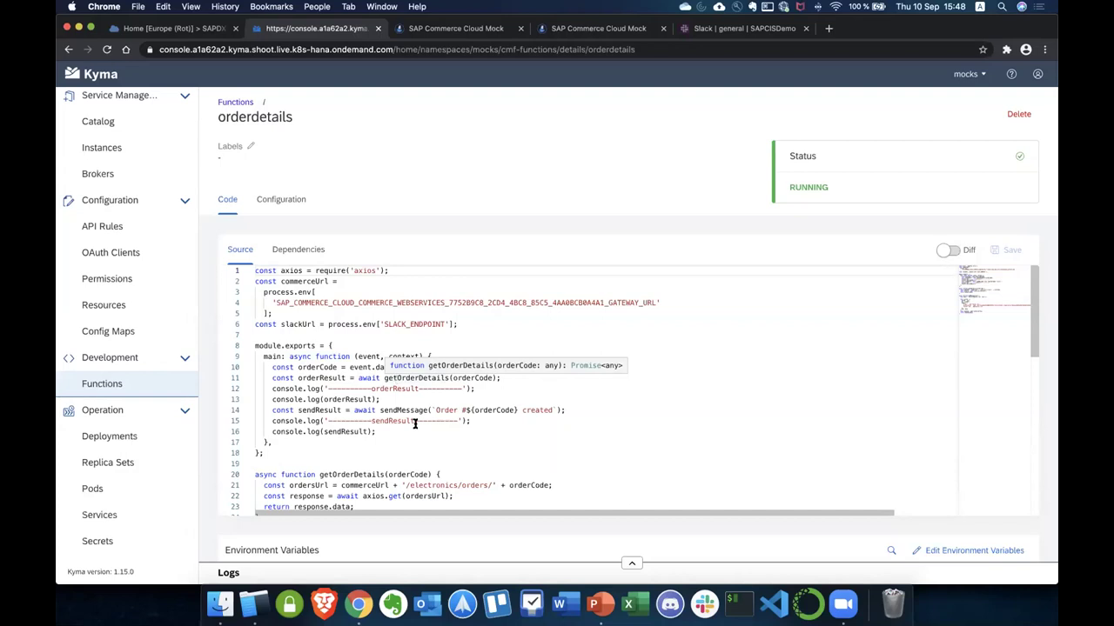
scroll(415, 423, down, 3)
scroll(471, 422, up, 1)
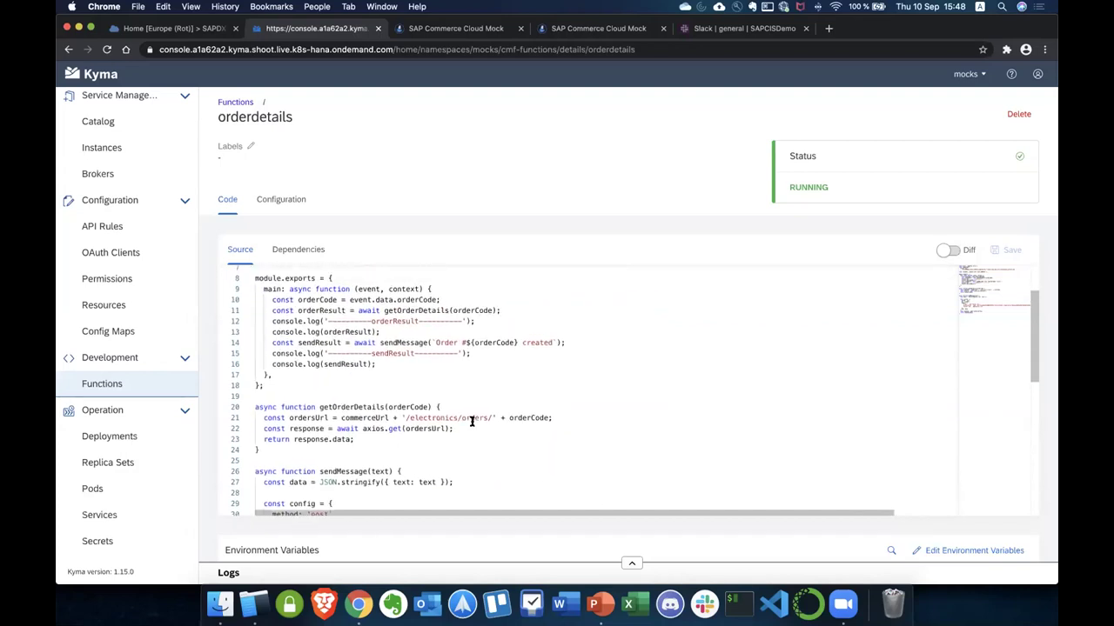
scroll(472, 422, down, 6)
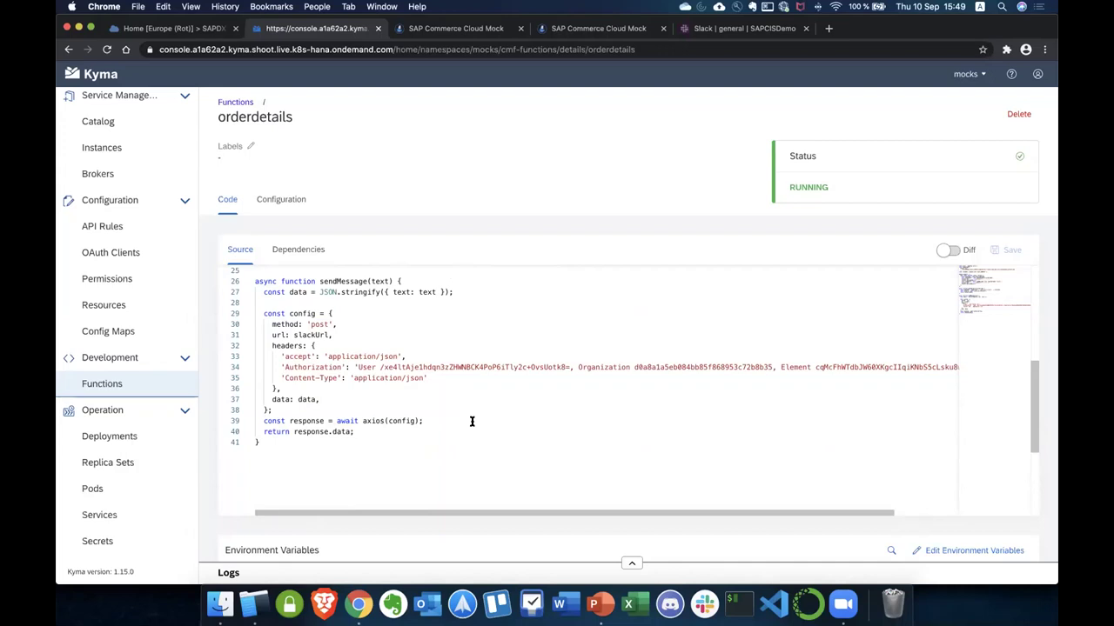
scroll(374, 327, up, 6)
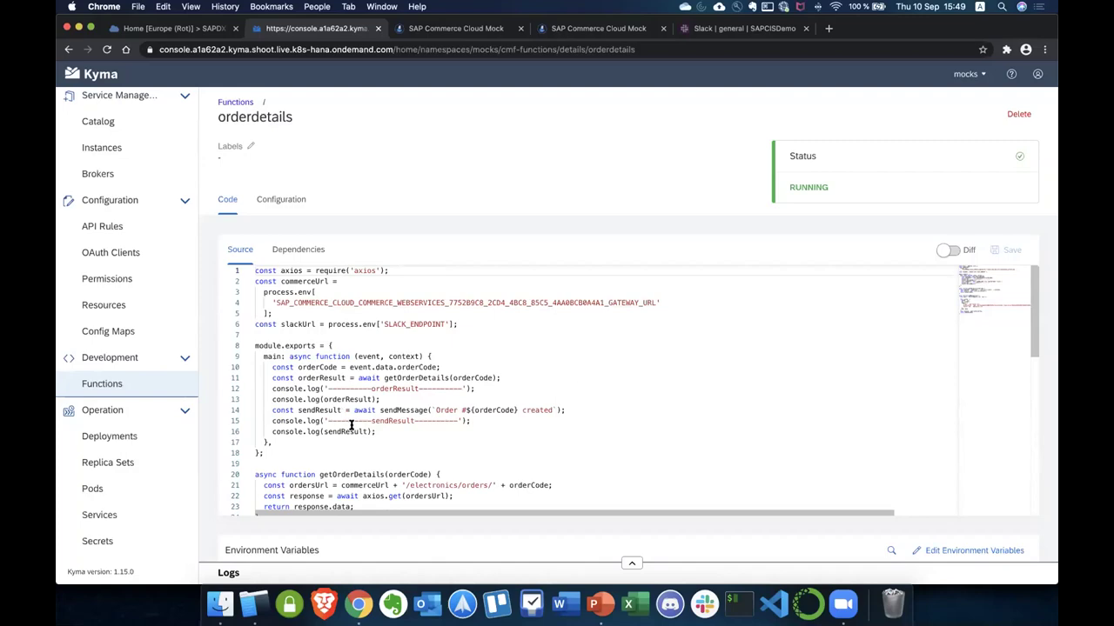
scroll(351, 425, down, 3)
scroll(352, 425, down, 2)
scroll(351, 426, up, 5)
- Examine the orderdetails function's configuration, including resources and replicas, the order.created event trigger's payload and the service bindings
click(288, 197)
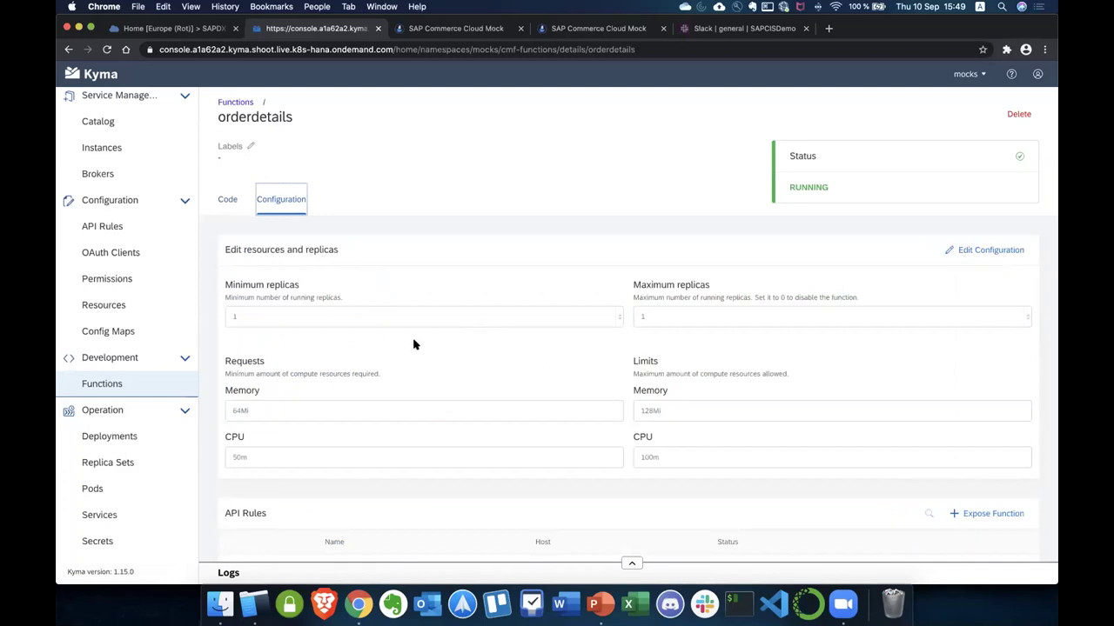
scroll(418, 348, down, 2)
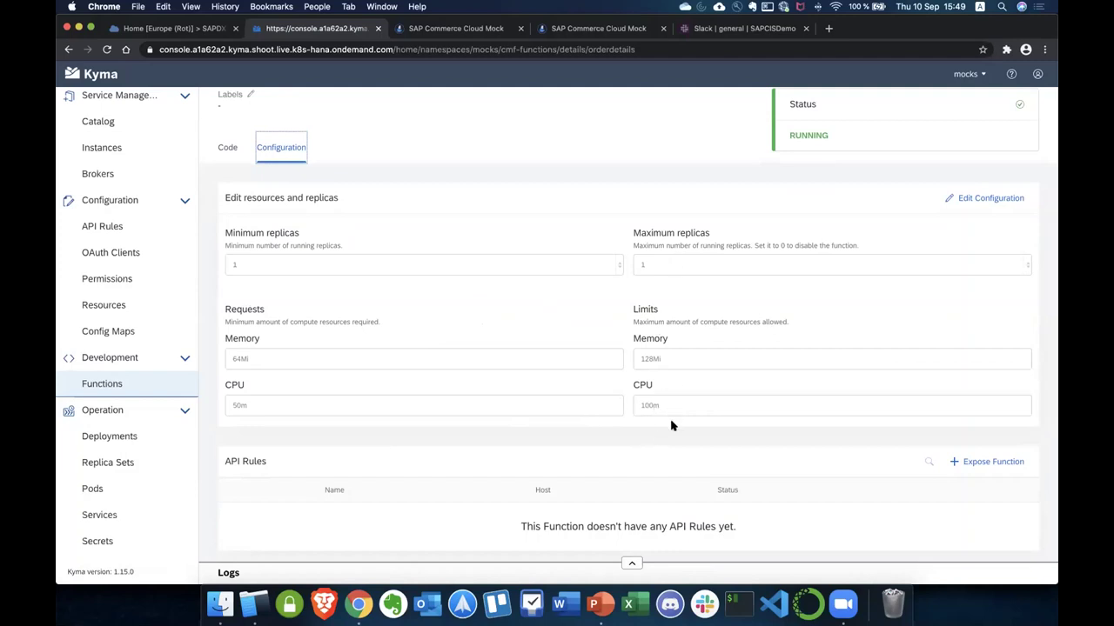
scroll(794, 372, down, 5)
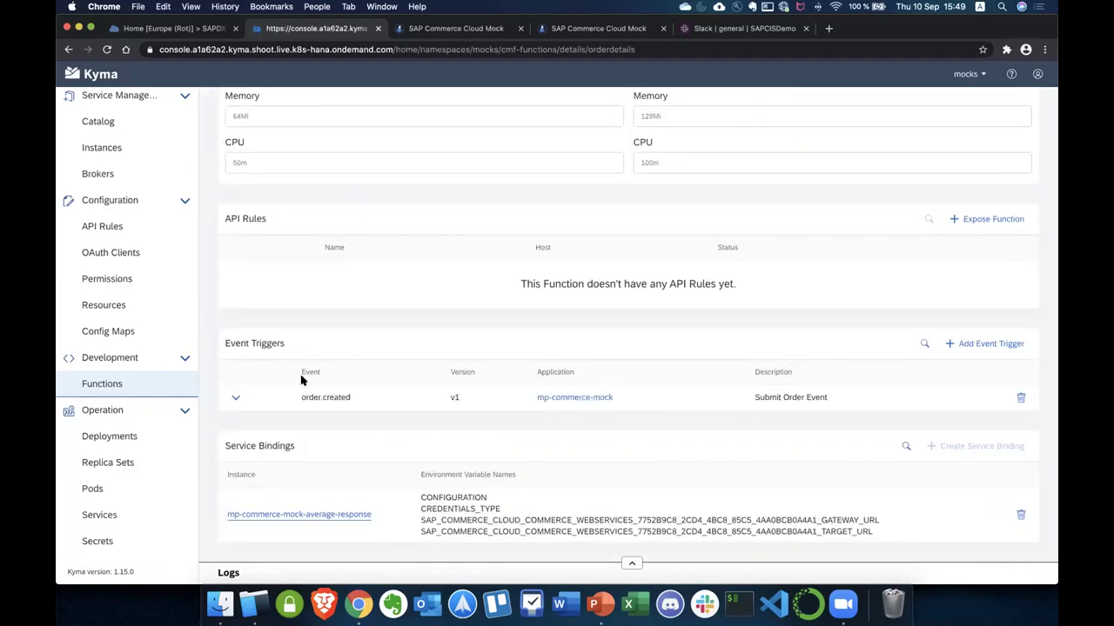
click(236, 400)
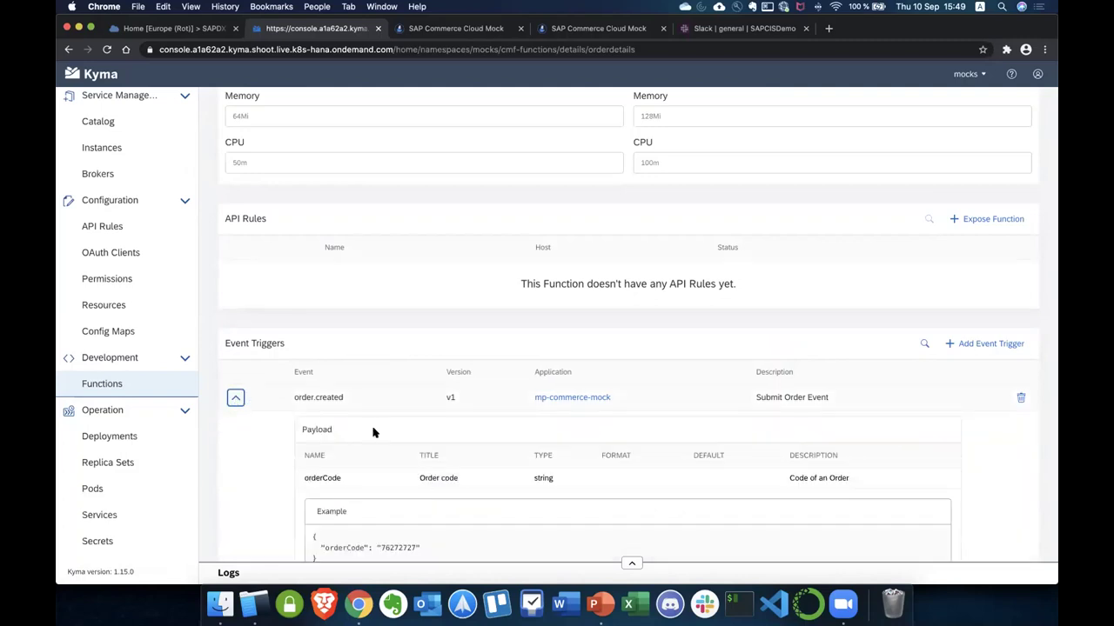
scroll(403, 454, down, 2)
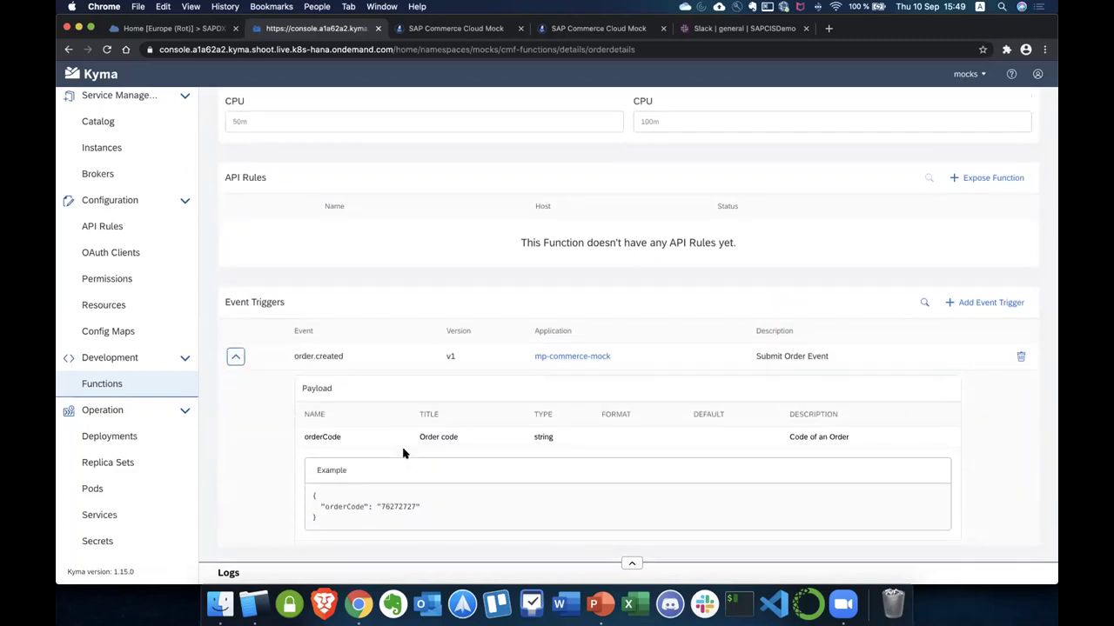
click(235, 357)
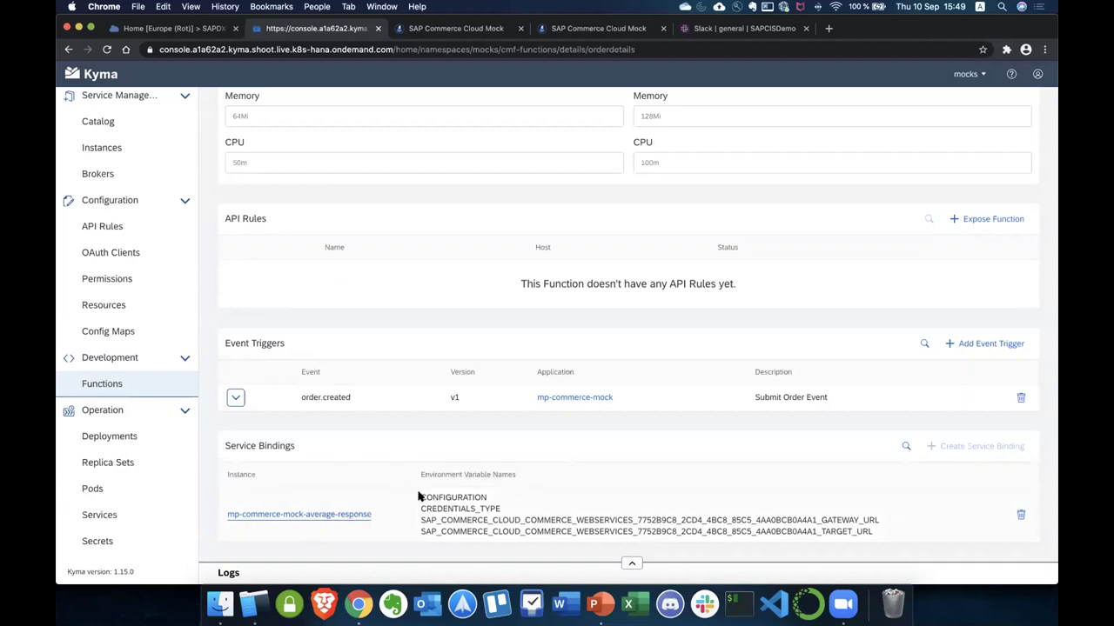
- Review the orderdetails function's code, logs and environment variables, and reopen the function from the functions list
scroll(418, 496, up, 5)
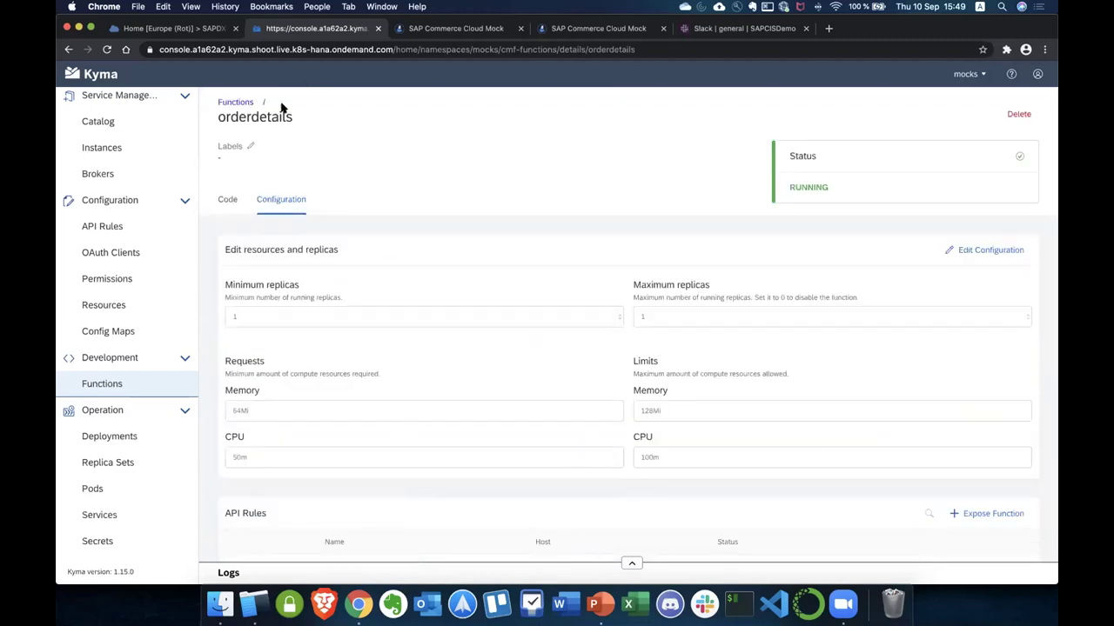
click(225, 199)
scroll(510, 393, down, 10)
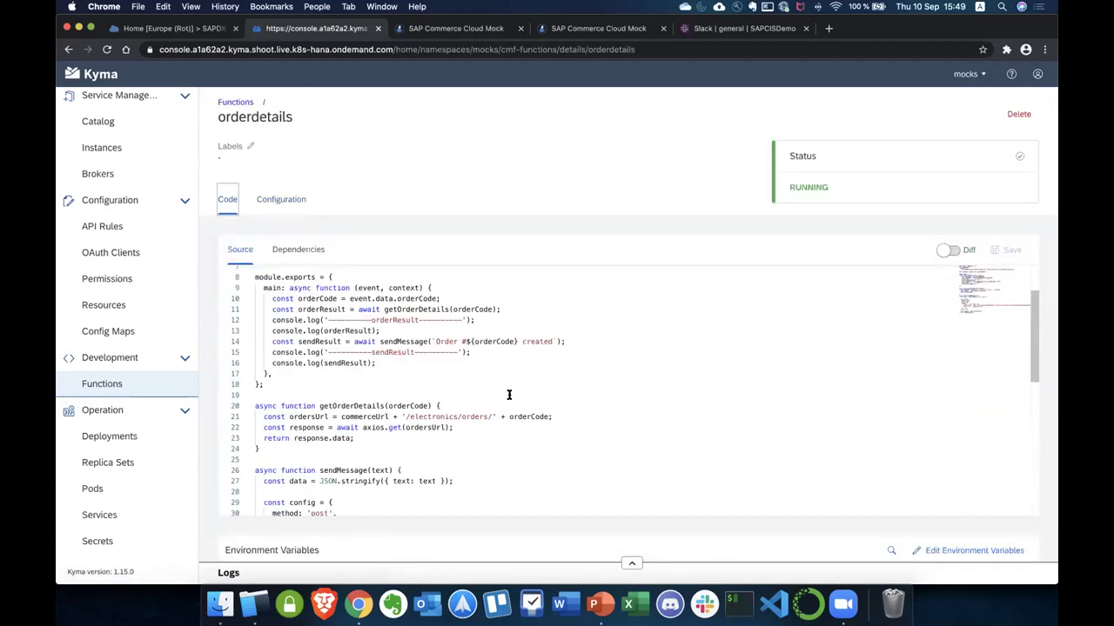
click(632, 564)
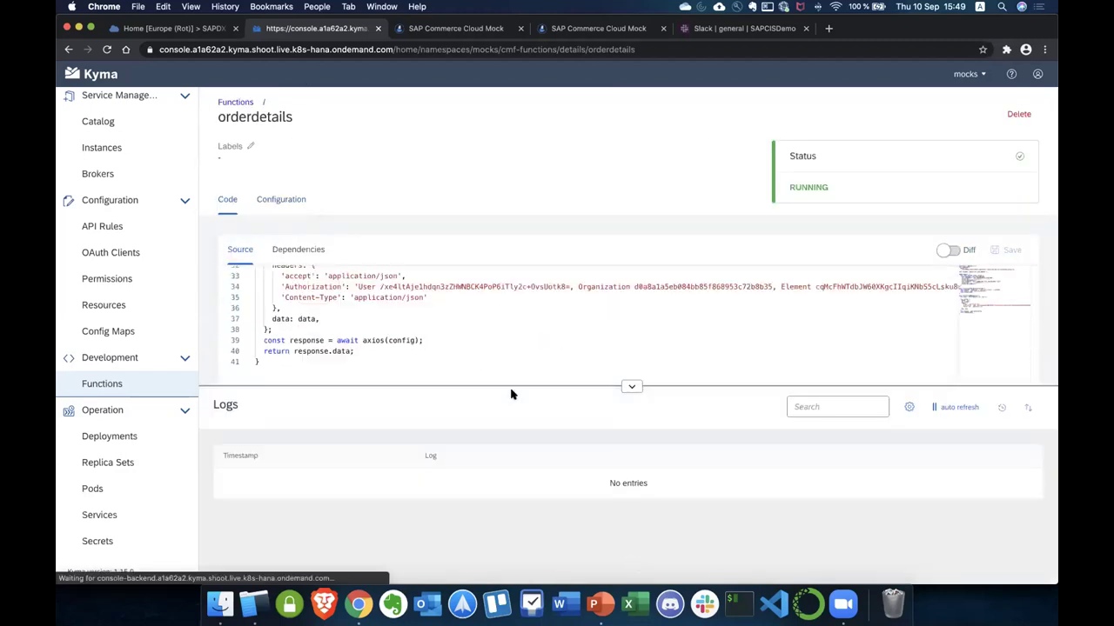
click(635, 384)
scroll(587, 411, down, 5)
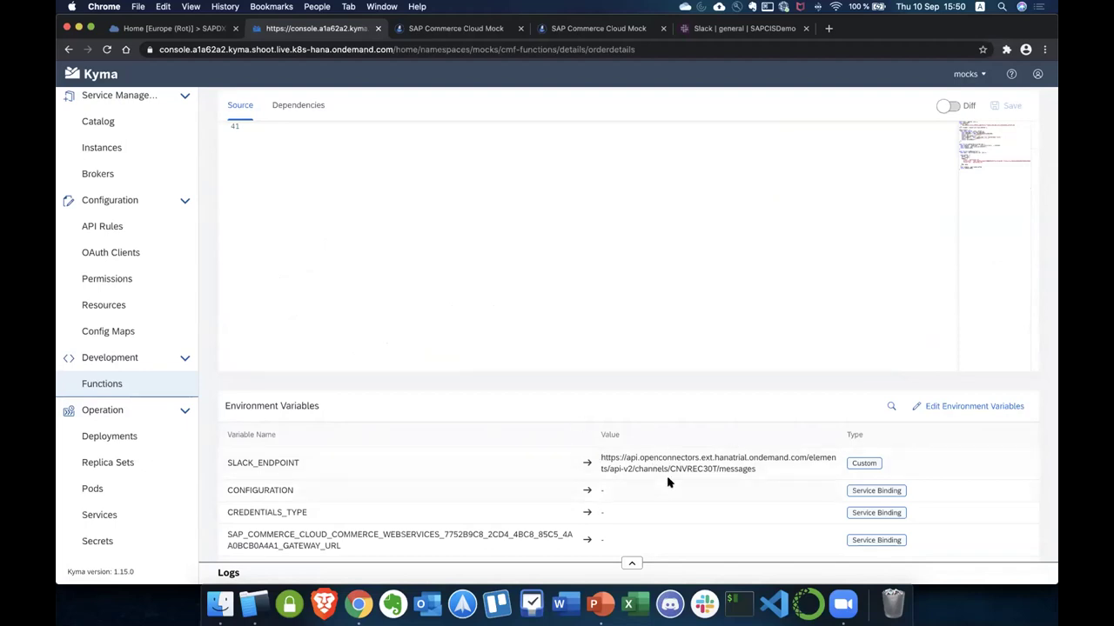
scroll(668, 482, up, 3)
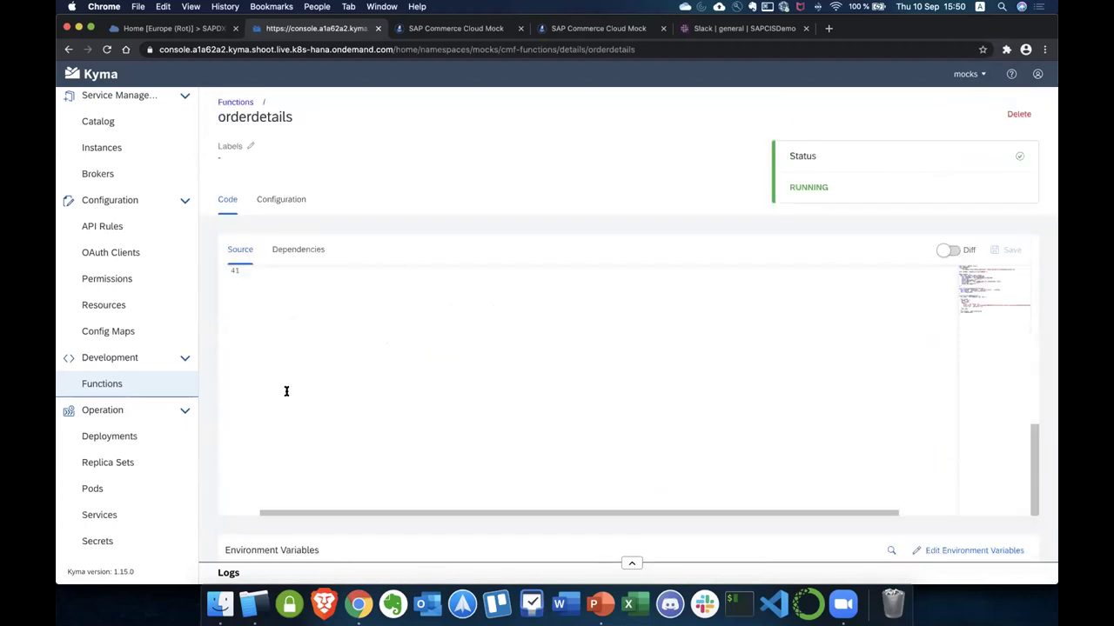
click(176, 386)
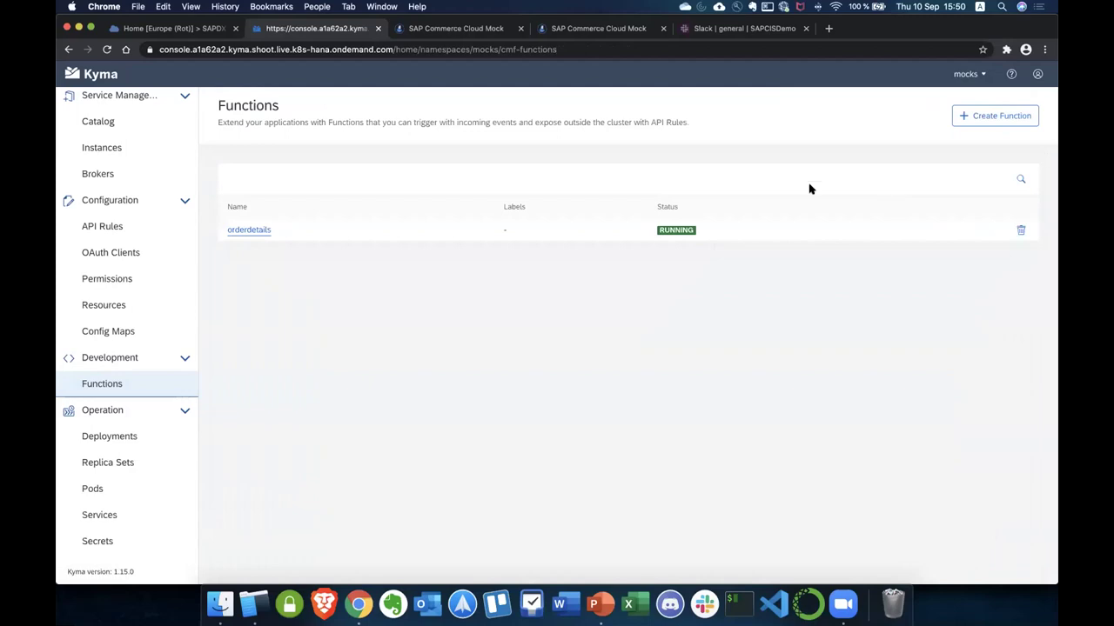
click(257, 230)
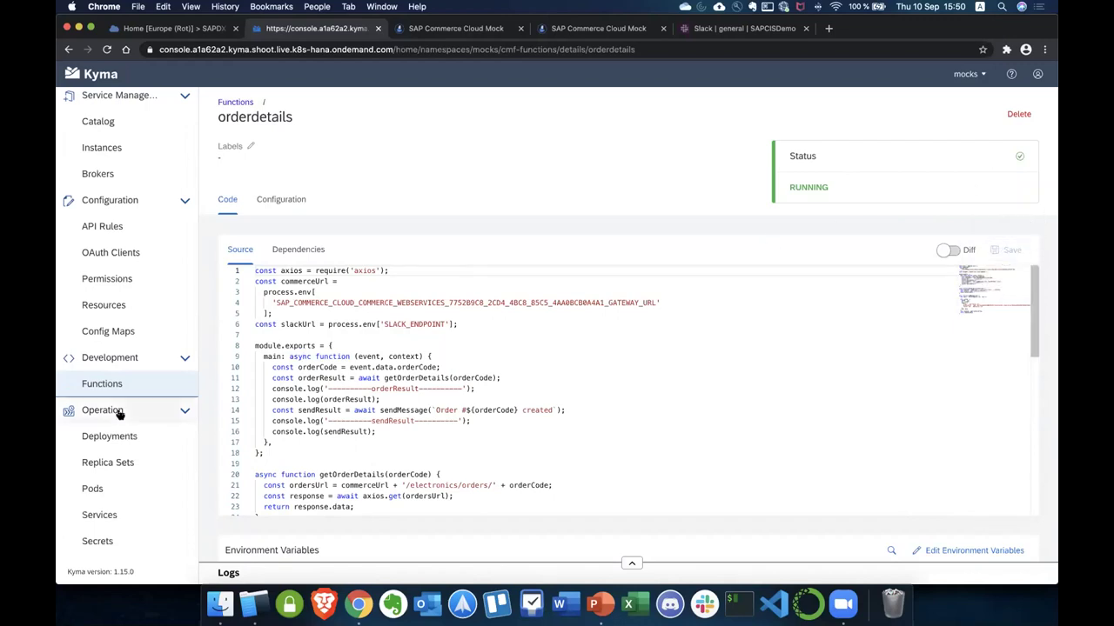
- View the pods of the mocks namespace and examine the running orderdetails pod's definition, including its container image, closing it without updating
click(152, 490)
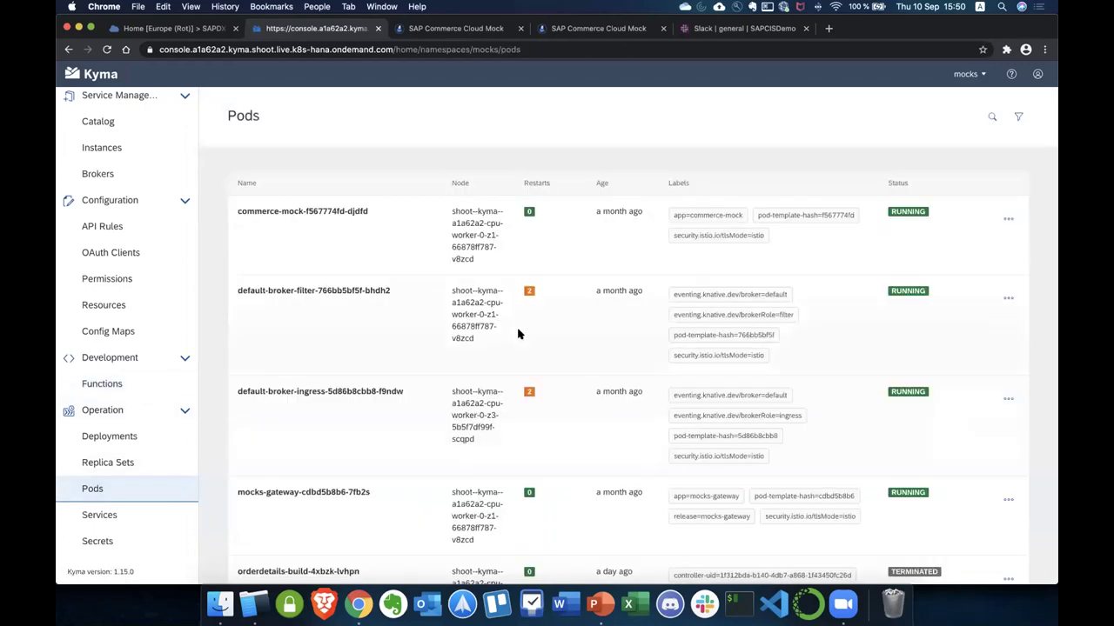
scroll(518, 334, down, 5)
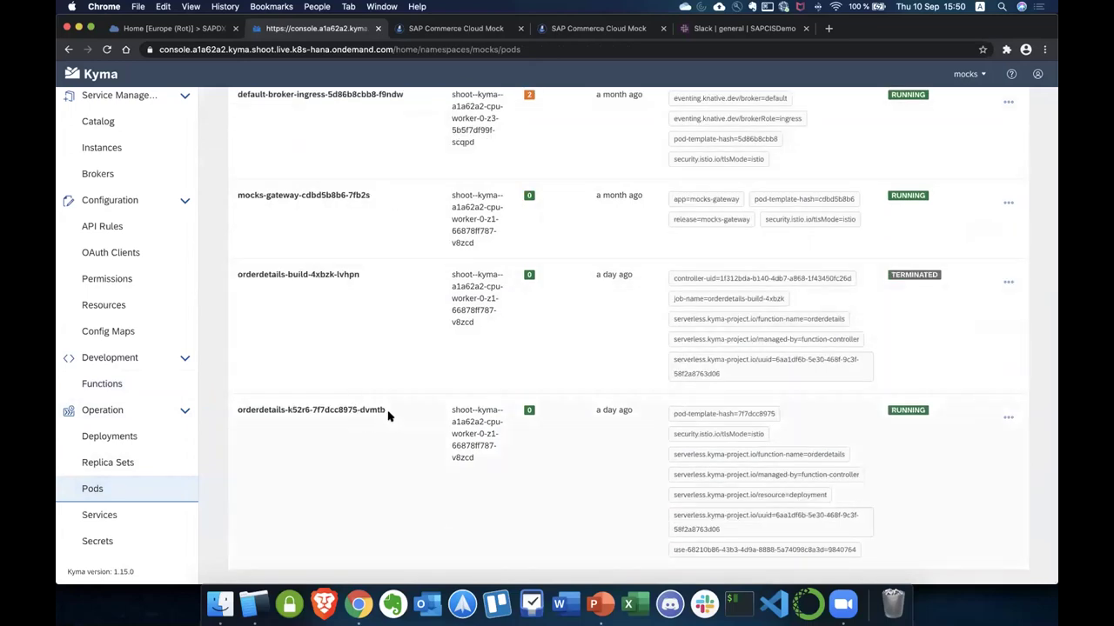
click(1009, 419)
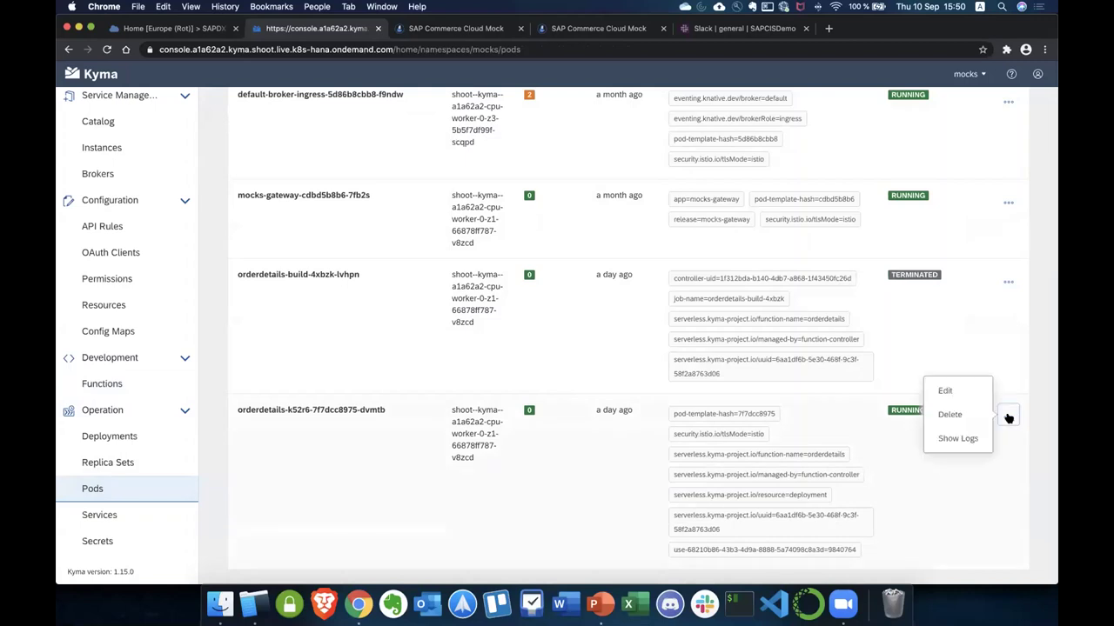
click(914, 396)
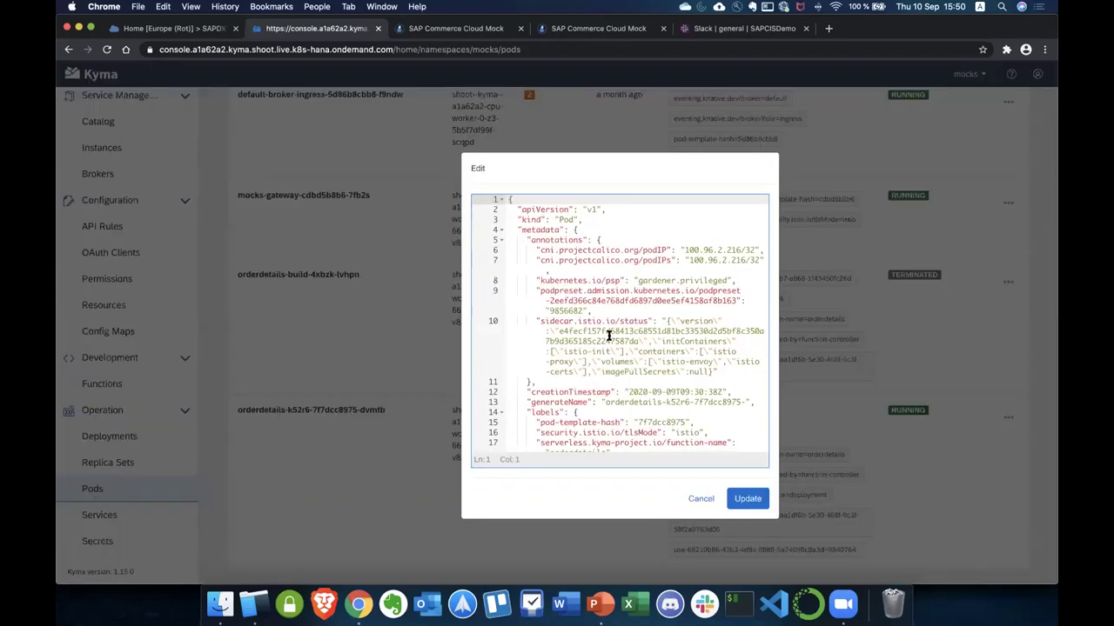
scroll(608, 335, down, 10)
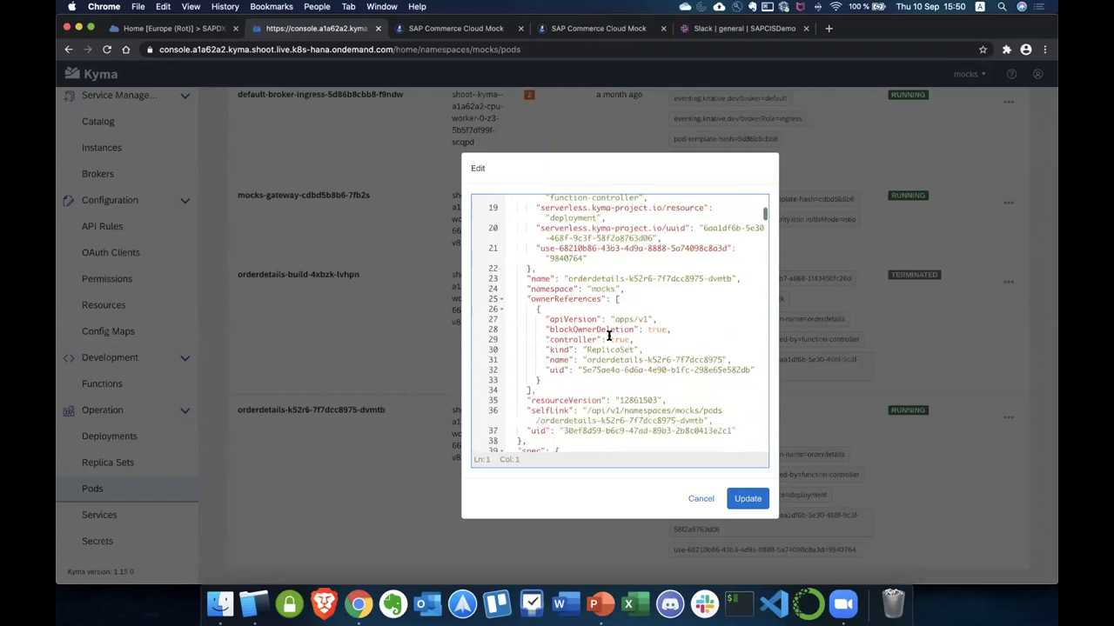
scroll(608, 337, down, 5)
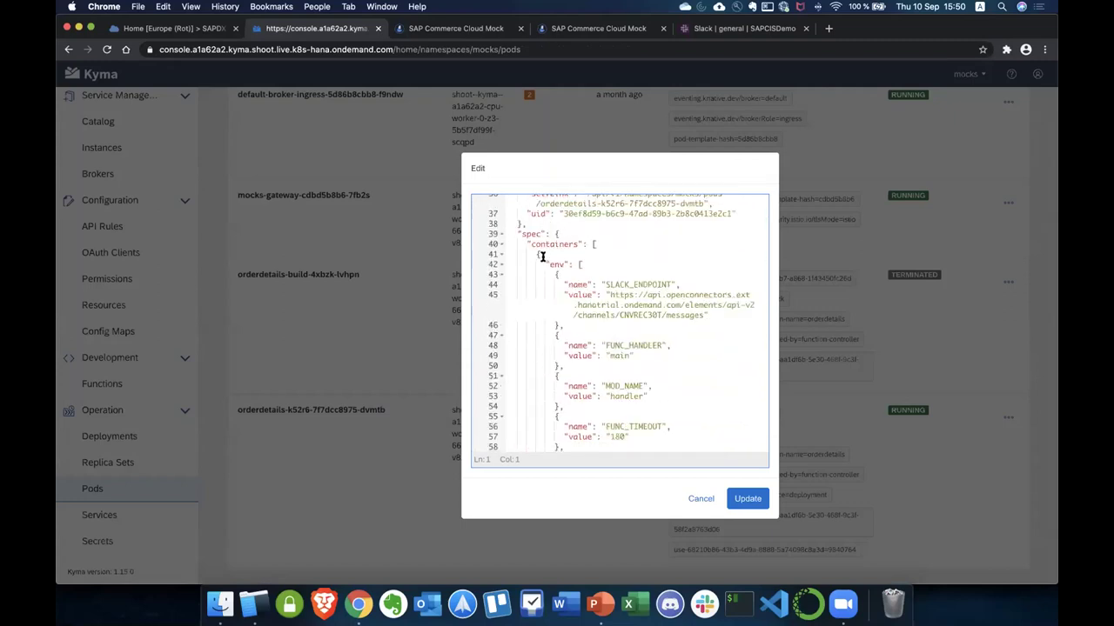
scroll(631, 326, down, 14)
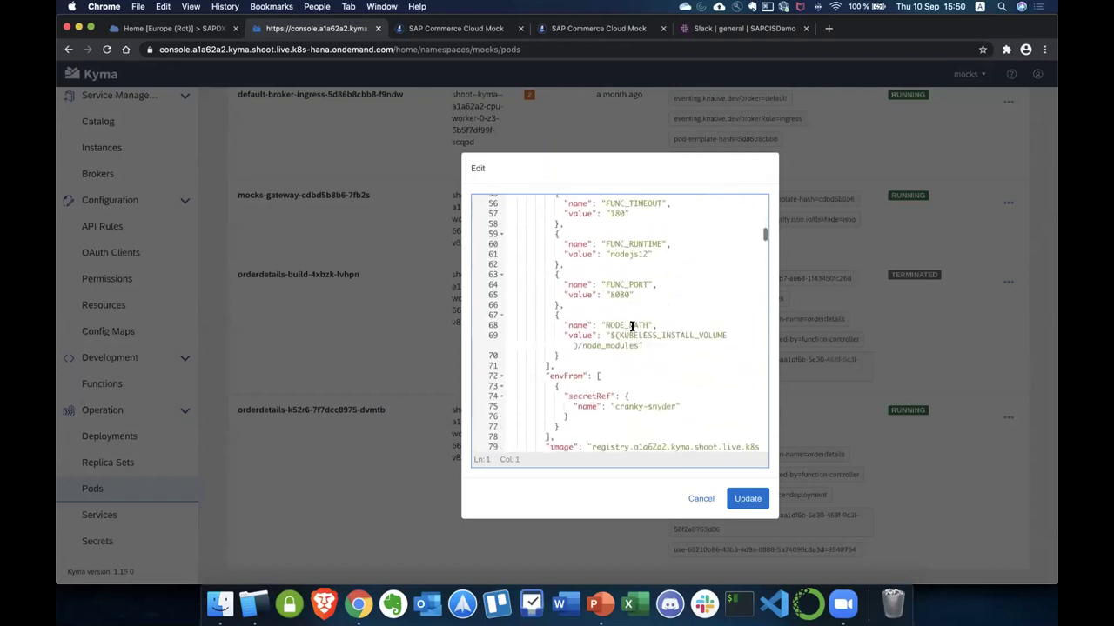
drag(591, 293, 643, 322)
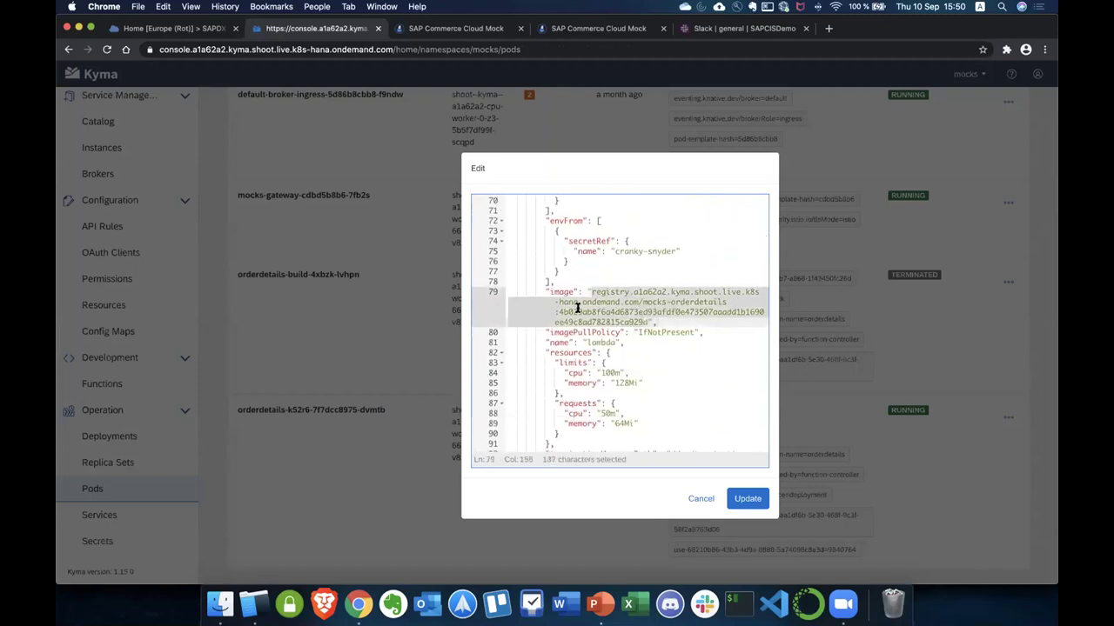
scroll(621, 358, down, 15)
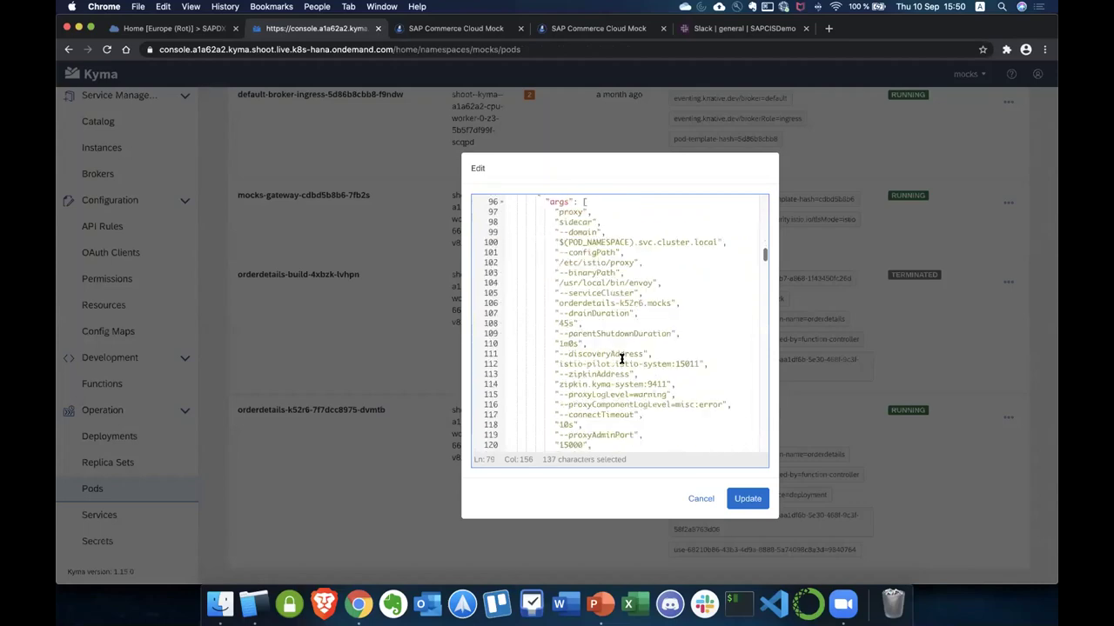
click(695, 499)
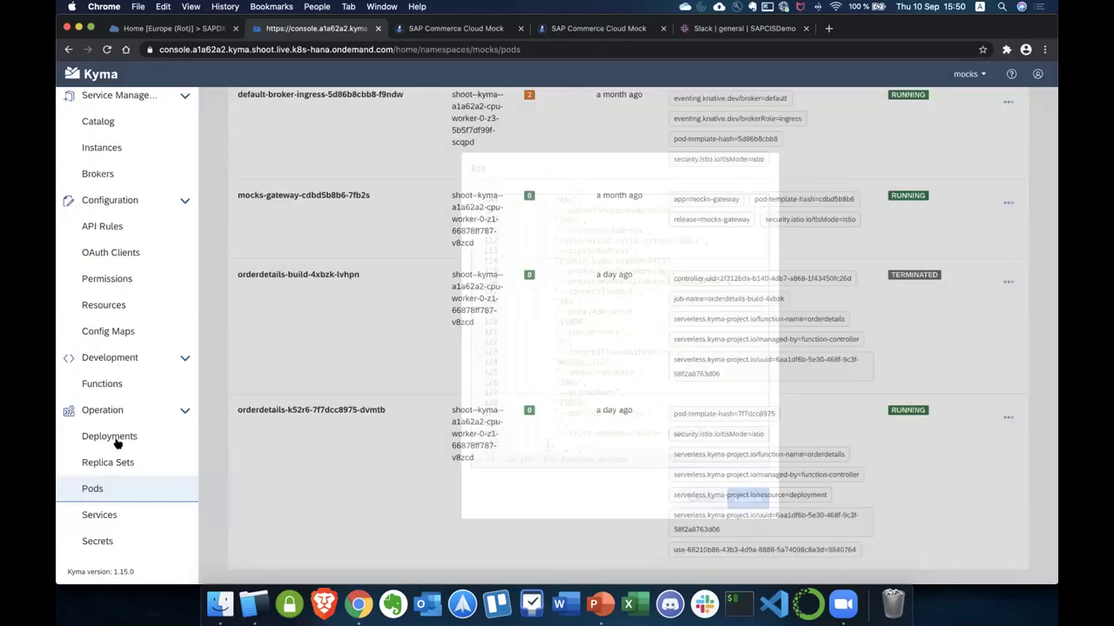
- View the mocks namespace's deployments and examine the orderdetails deployment's definition, including replicas, container image, environment and resources, closing it without updating
click(117, 442)
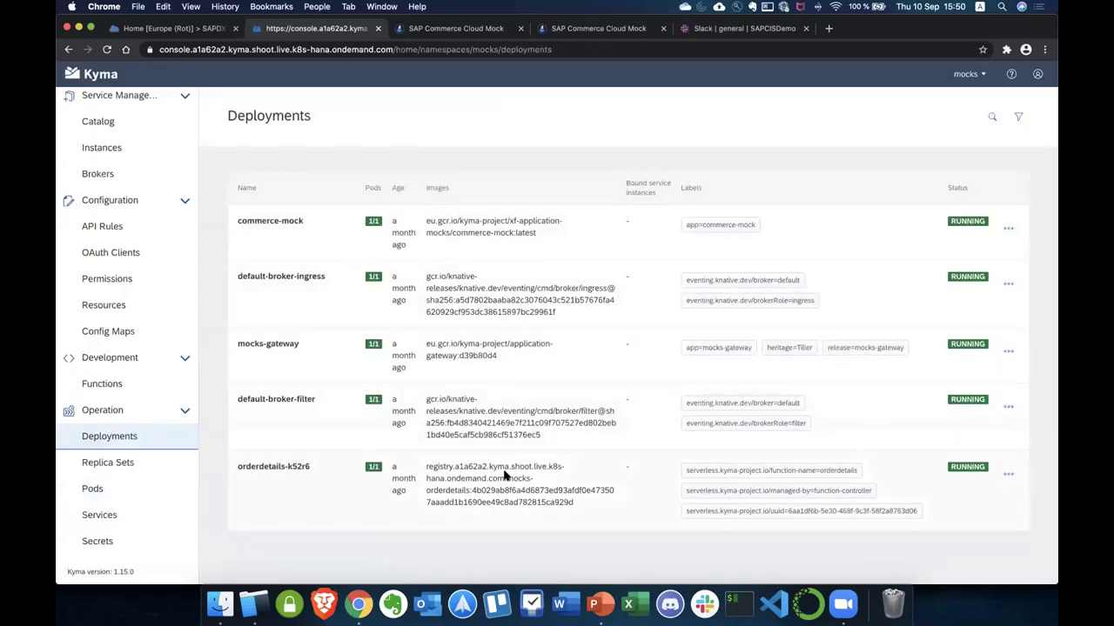
click(1009, 475)
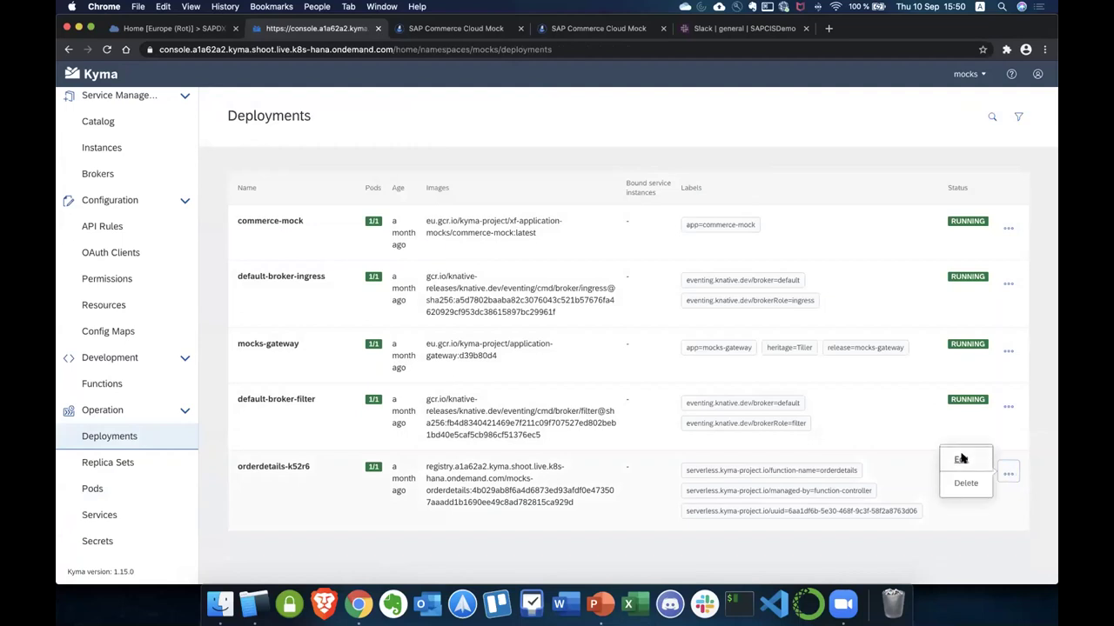
click(957, 458)
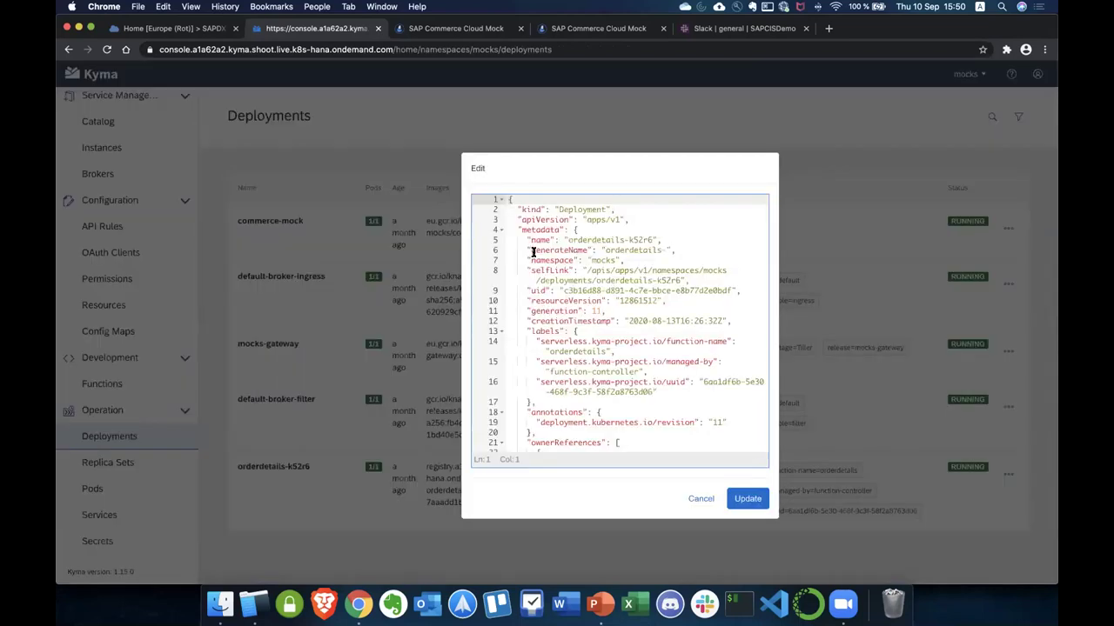
scroll(532, 251, down, 5)
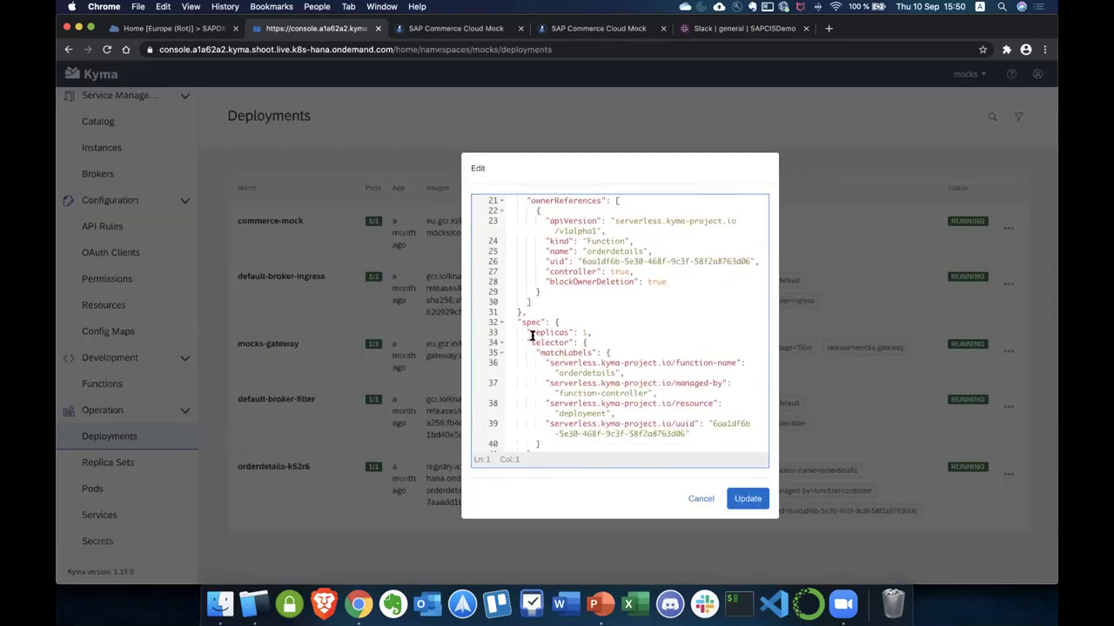
drag(528, 333, 631, 333)
scroll(628, 352, down, 10)
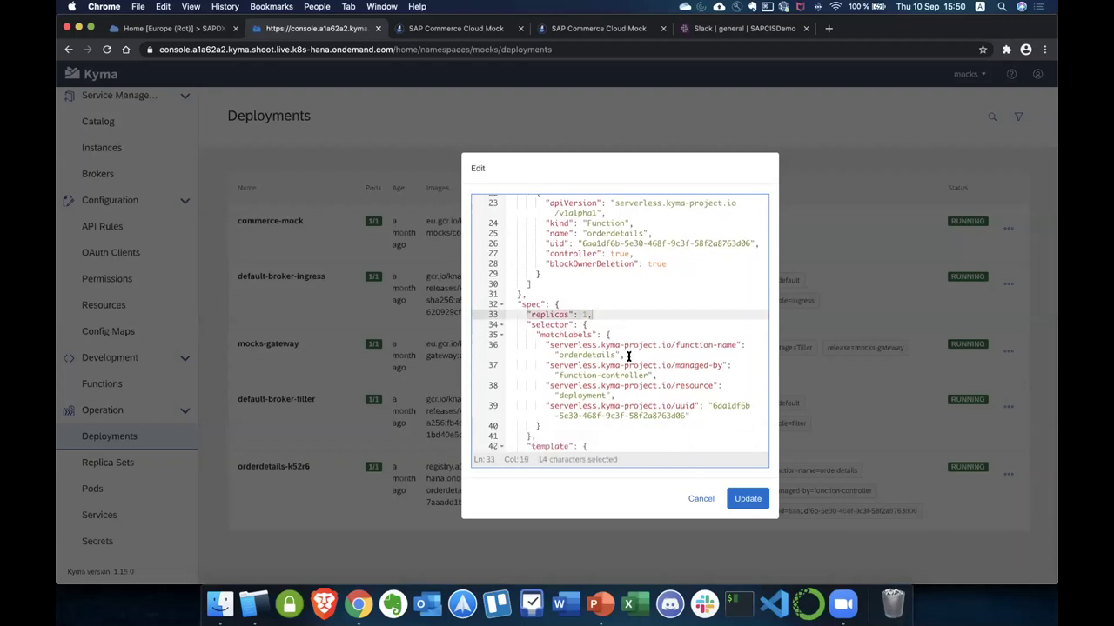
scroll(609, 340, down, 3)
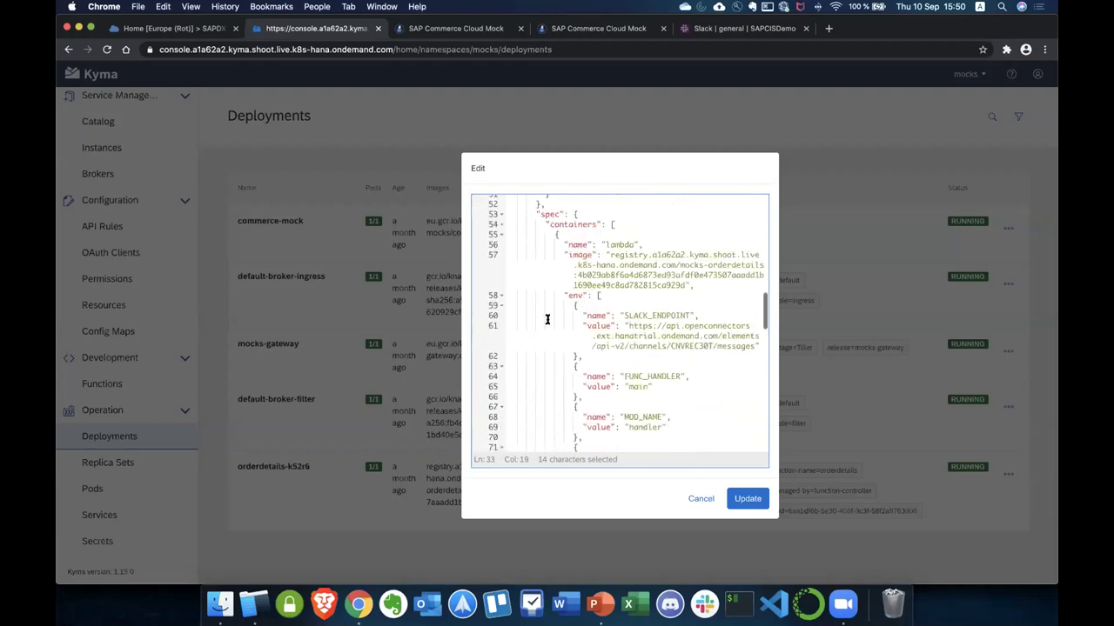
scroll(613, 322, down, 8)
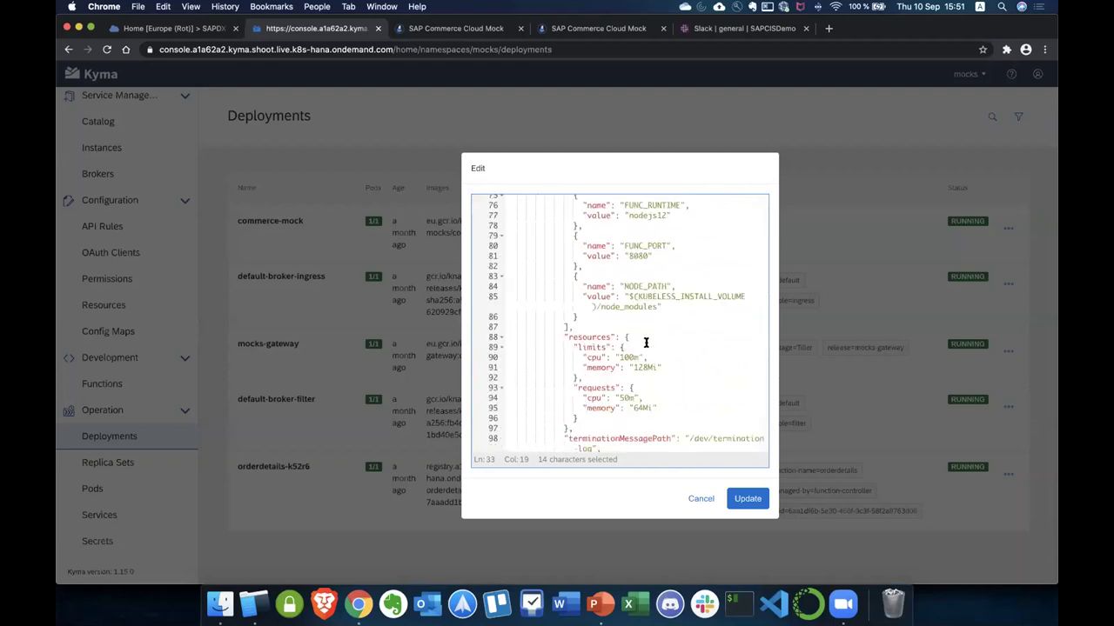
scroll(654, 412, down, 3)
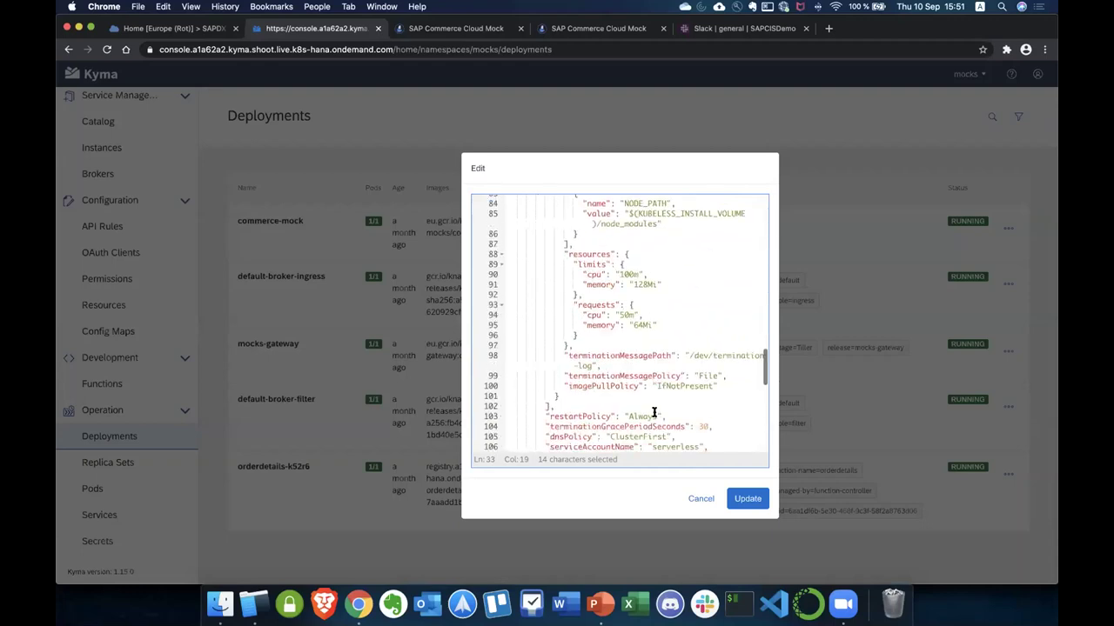
click(701, 498)
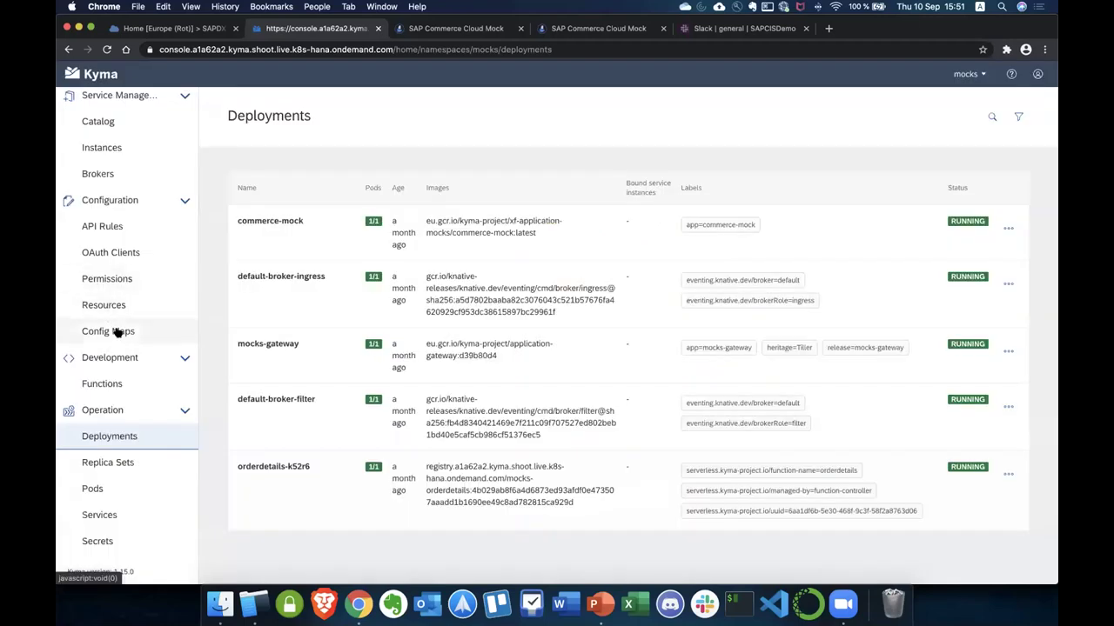
- View the config maps and examine the orderdetails config map's handler.js code, package.json and metadata, closing it without updating
click(117, 333)
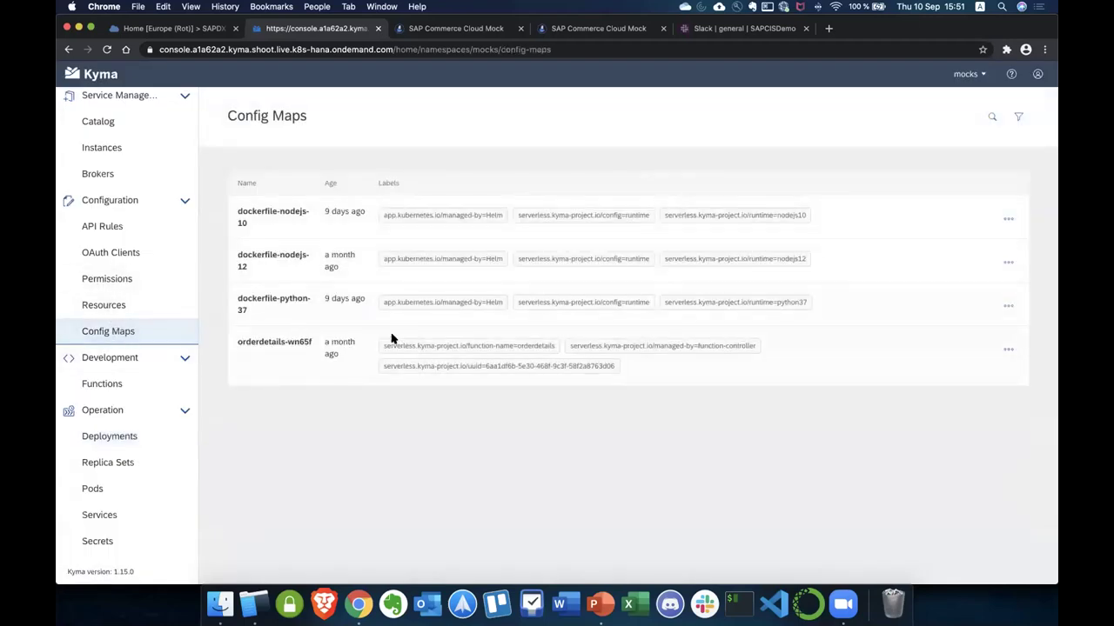
click(1007, 349)
click(964, 336)
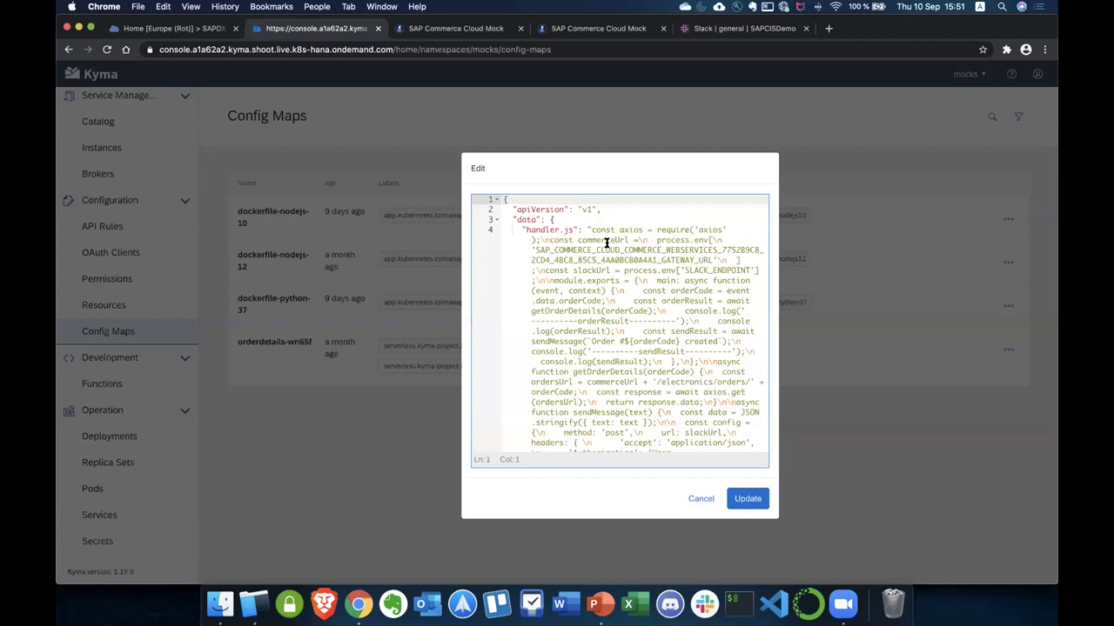
click(520, 220)
click(593, 230)
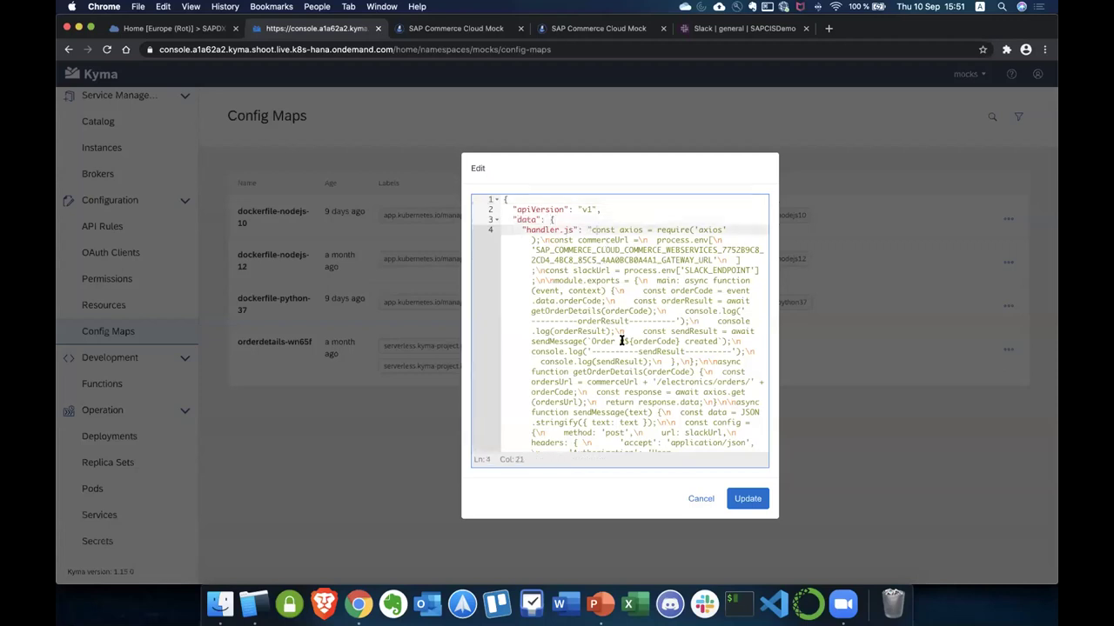
scroll(621, 340, down, 3)
scroll(621, 341, up, 3)
scroll(601, 261, down, 1)
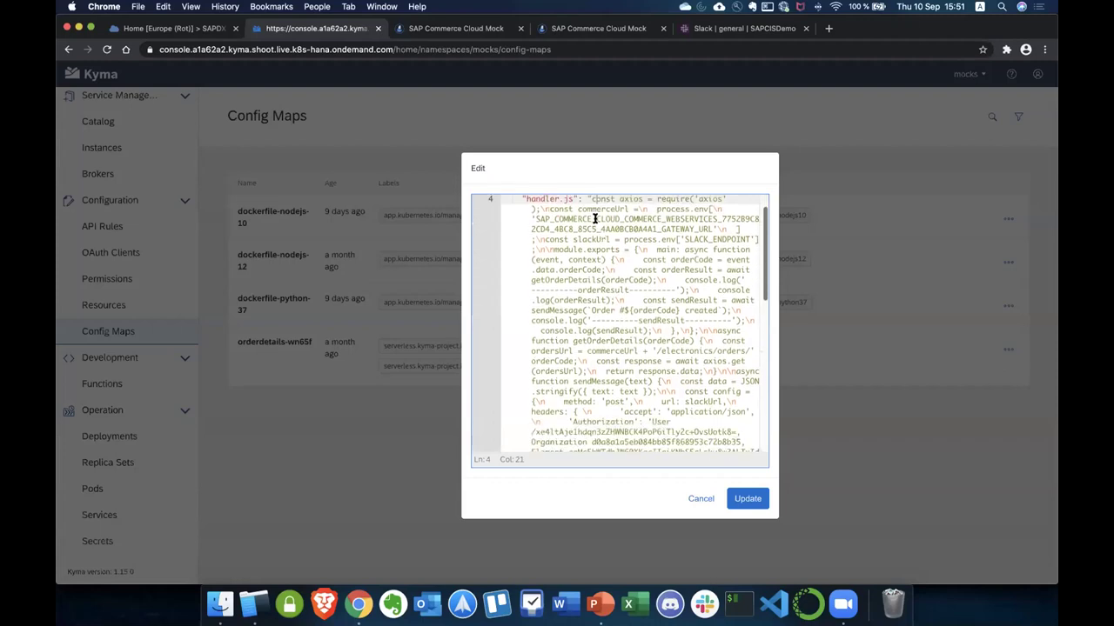
scroll(636, 340, down, 6)
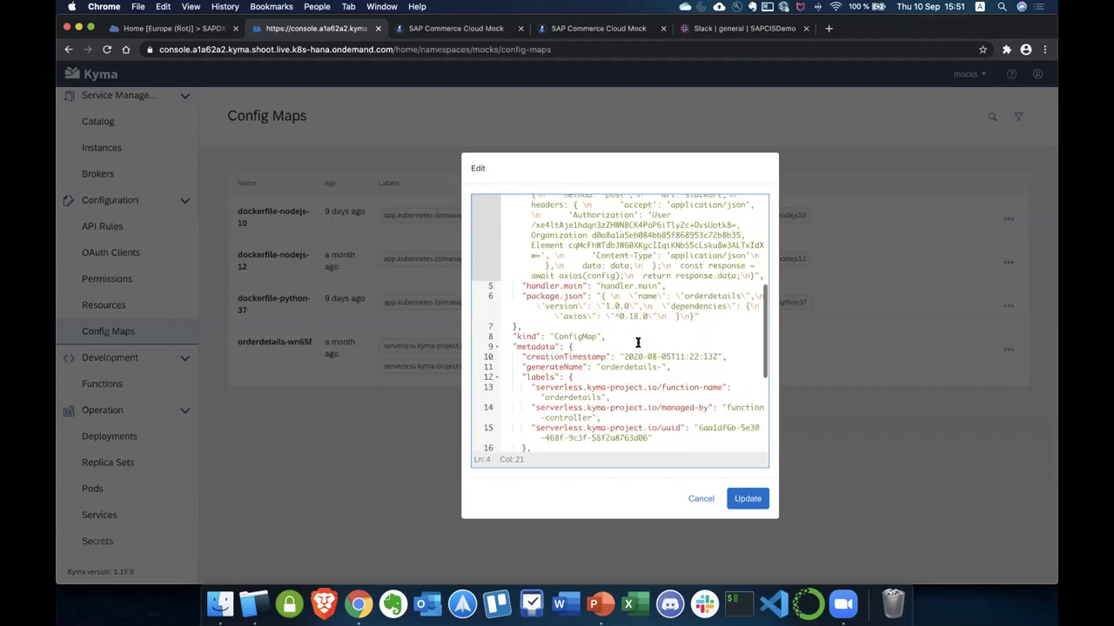
scroll(637, 342, up, 5)
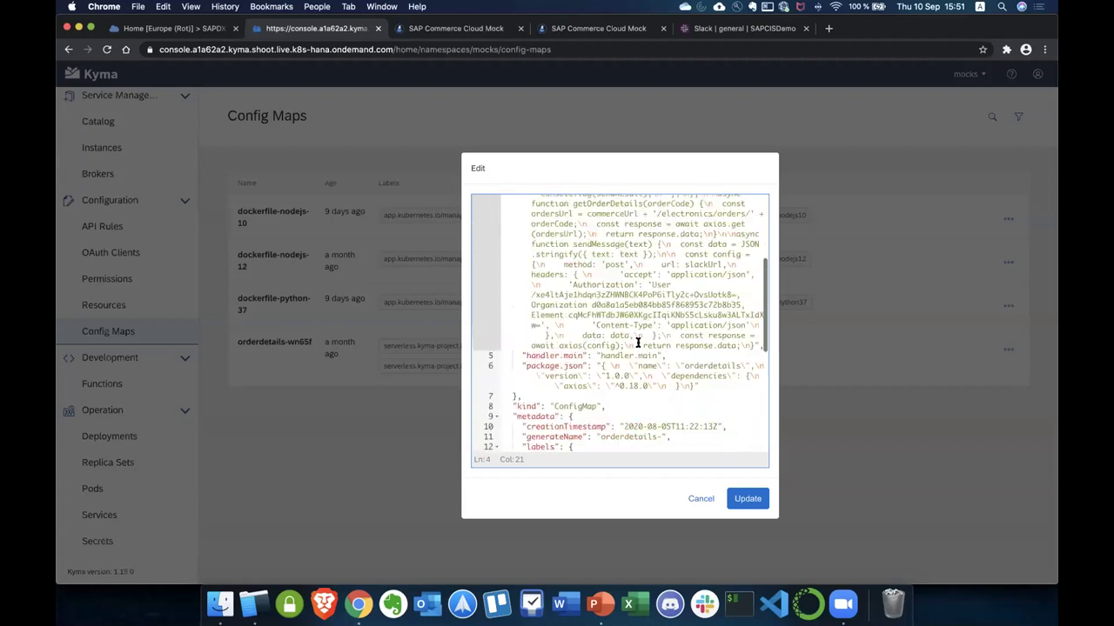
click(700, 500)
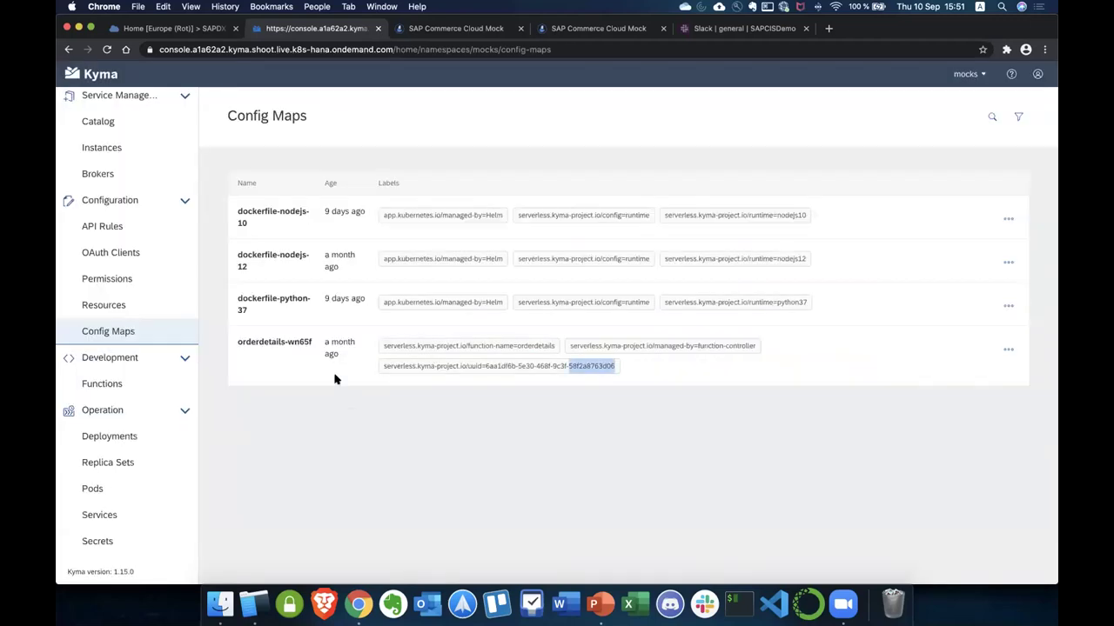
- In SAP Commerce Cloud Mock, replace the sample order code in the order.created.v1 payload and send the event
click(441, 28)
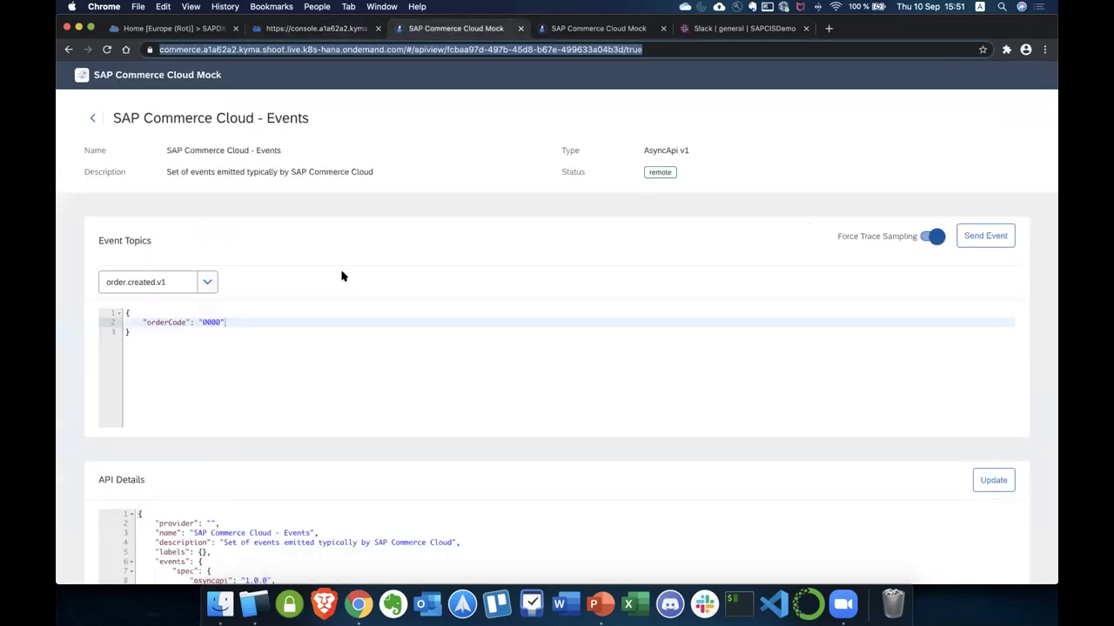
click(338, 312)
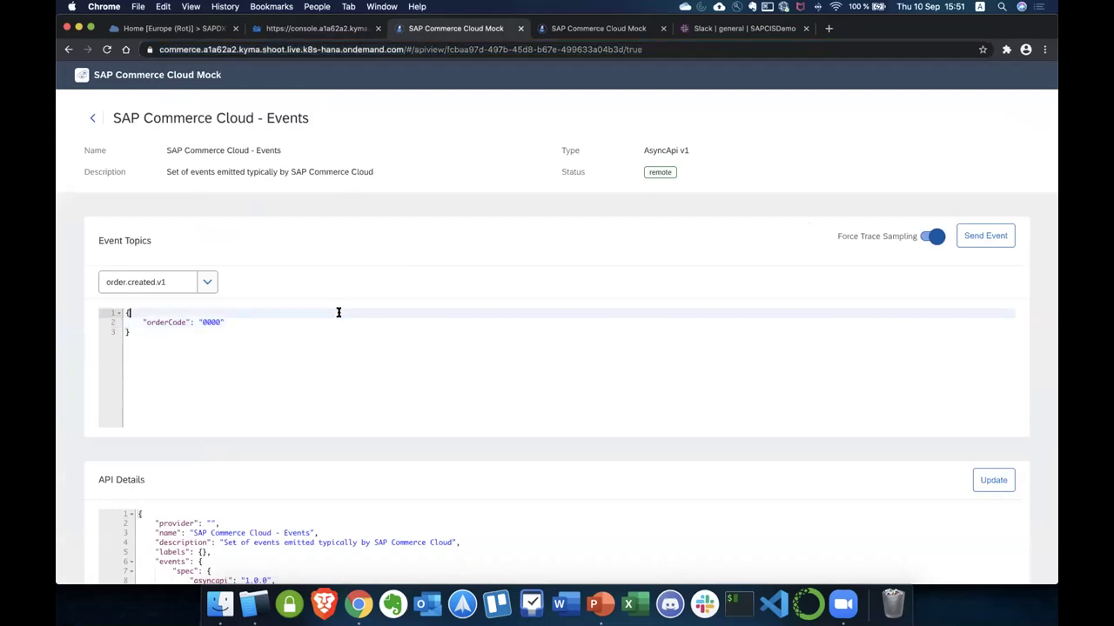
click(321, 325)
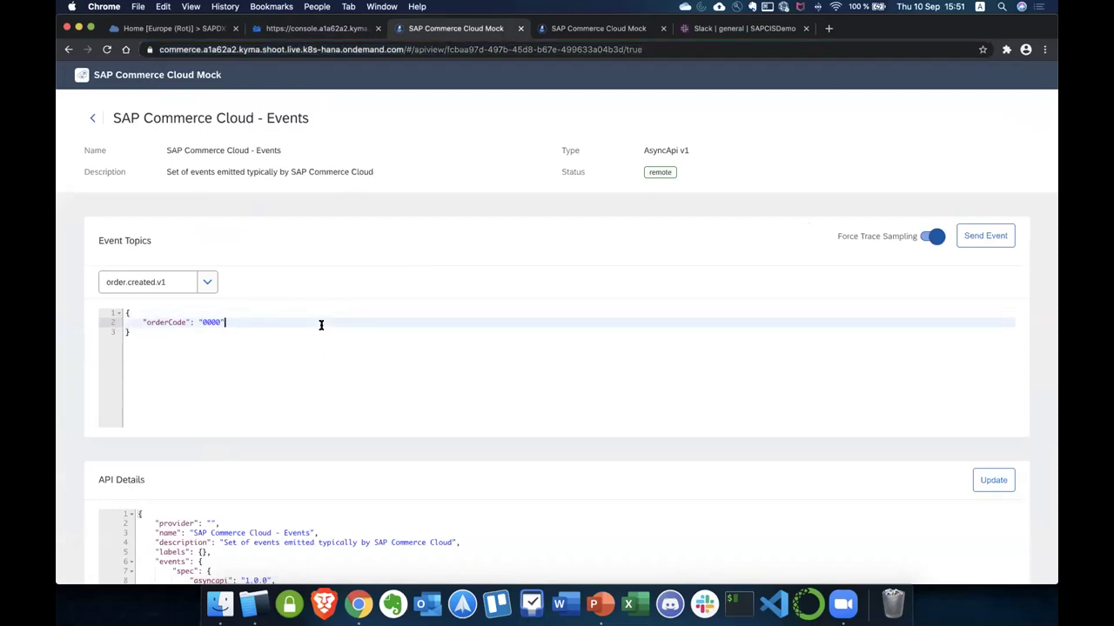
double_click(201, 323)
text(7)
click(319, 313)
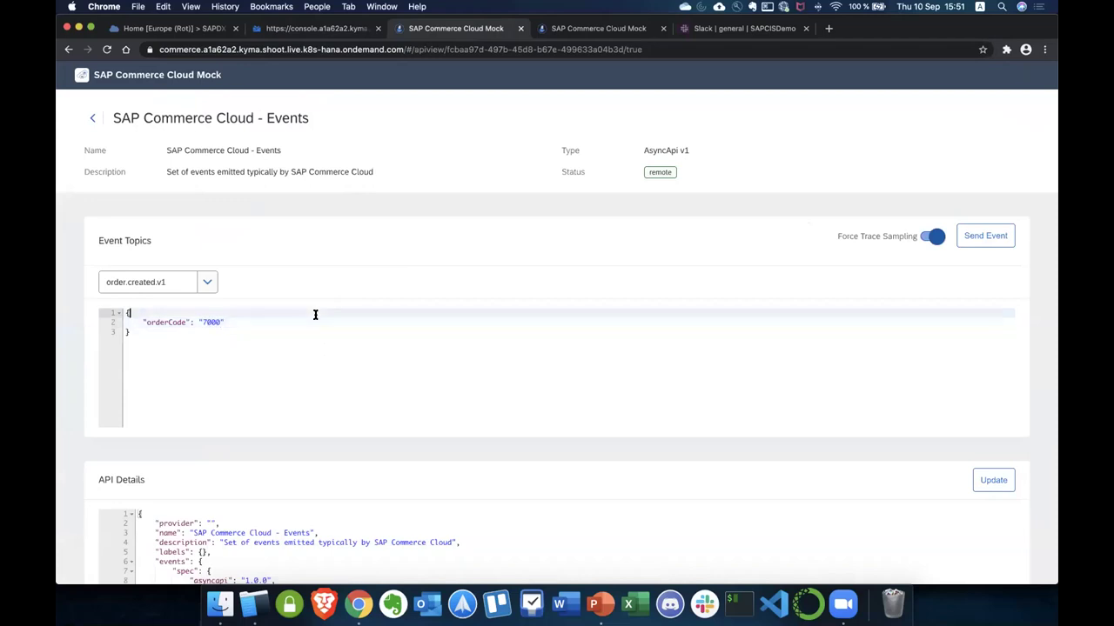
click(981, 242)
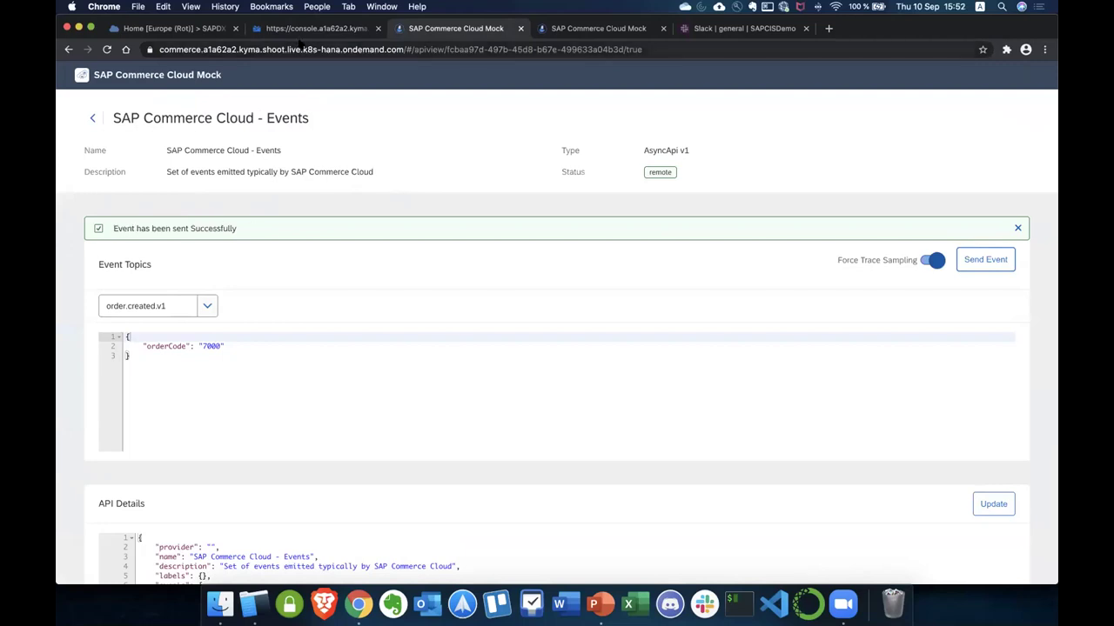
- Examine the orderdetails function's logs in Kyma for the sent event, and check Slack's #general channel for the order message
click(302, 28)
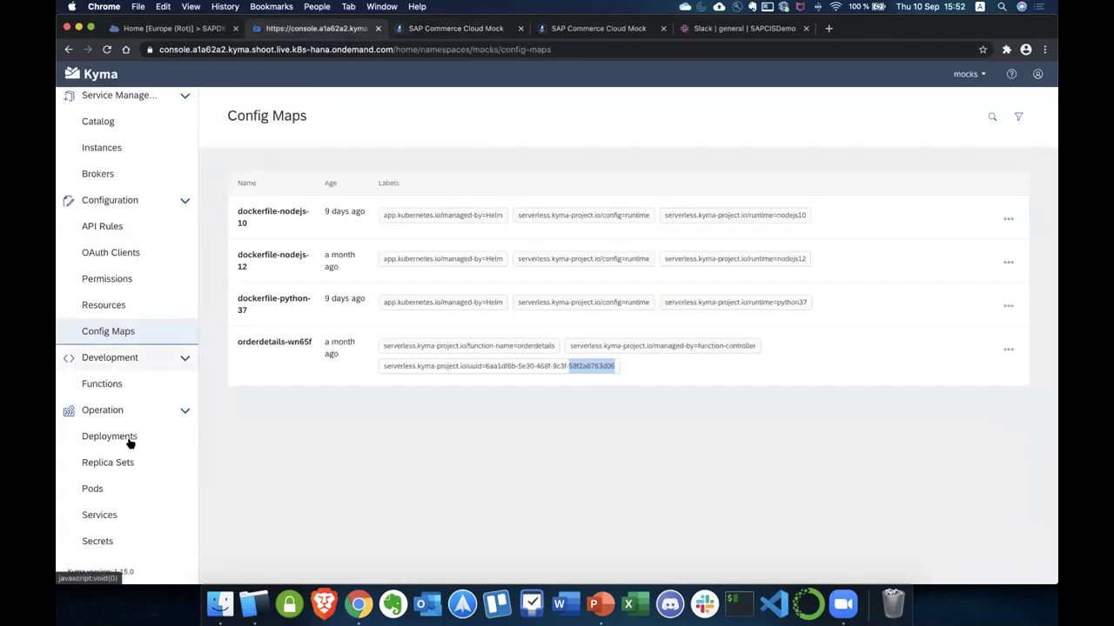
click(114, 384)
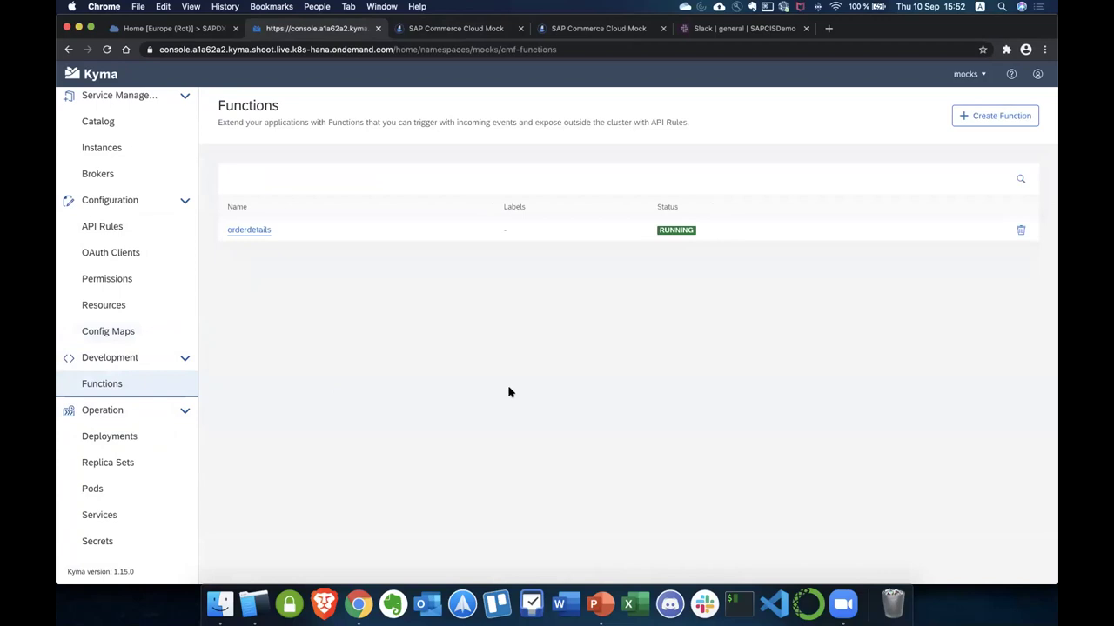
click(252, 231)
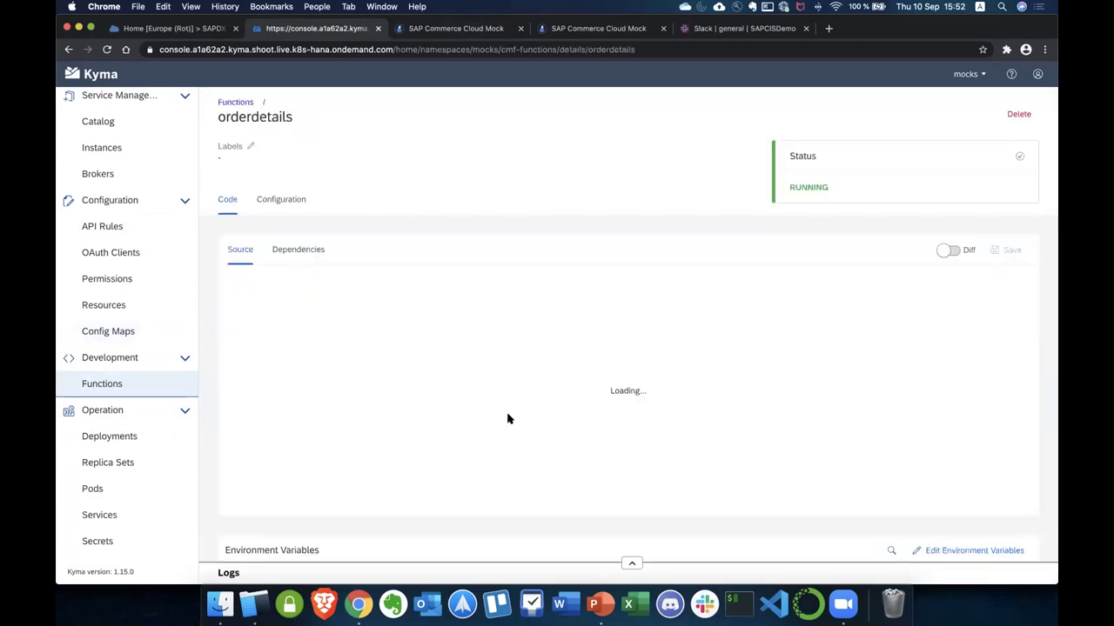
click(631, 561)
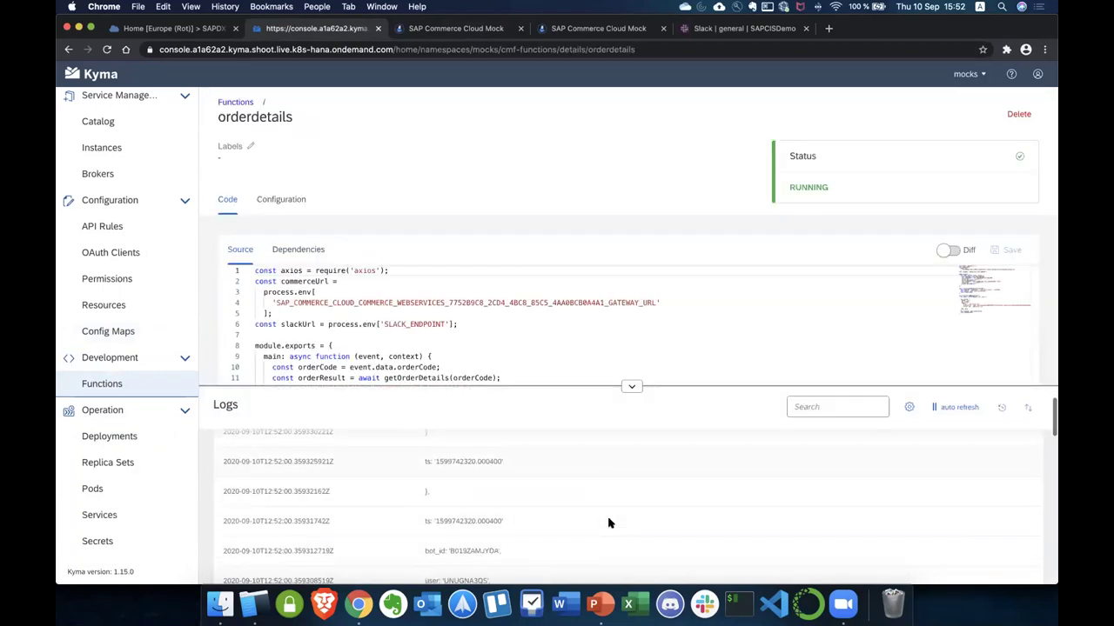
scroll(609, 523, down, 5)
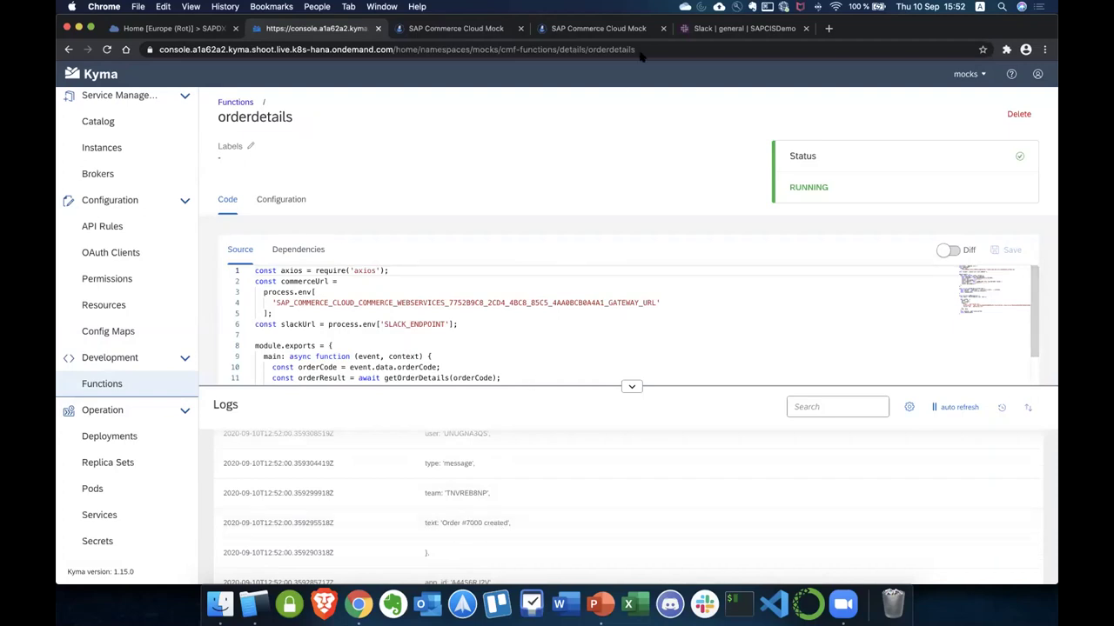
key(super+5)
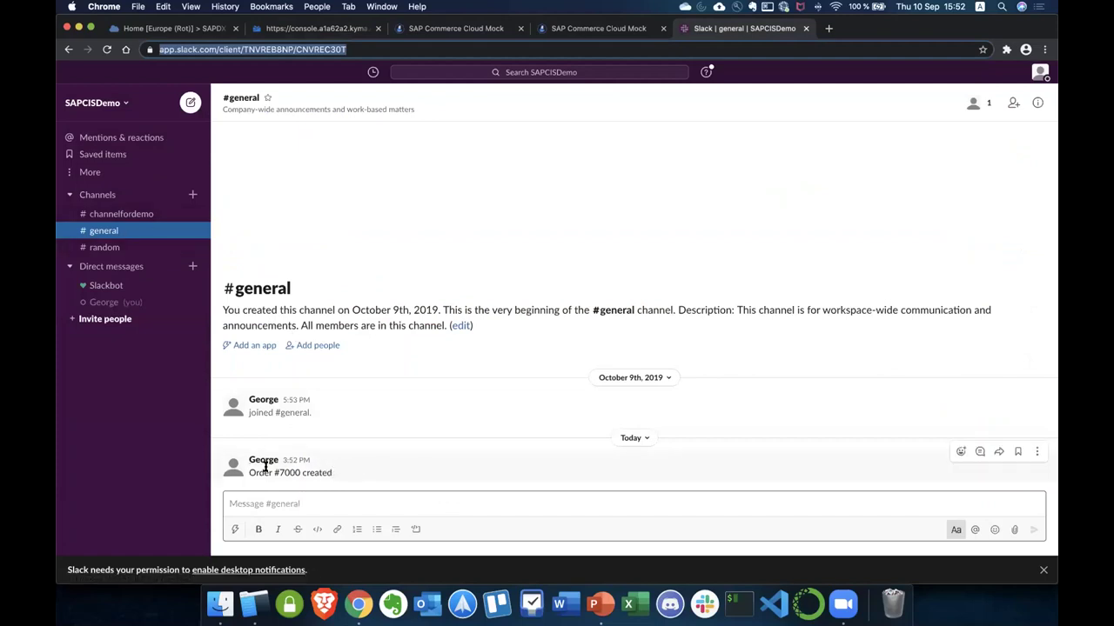
click(301, 496)
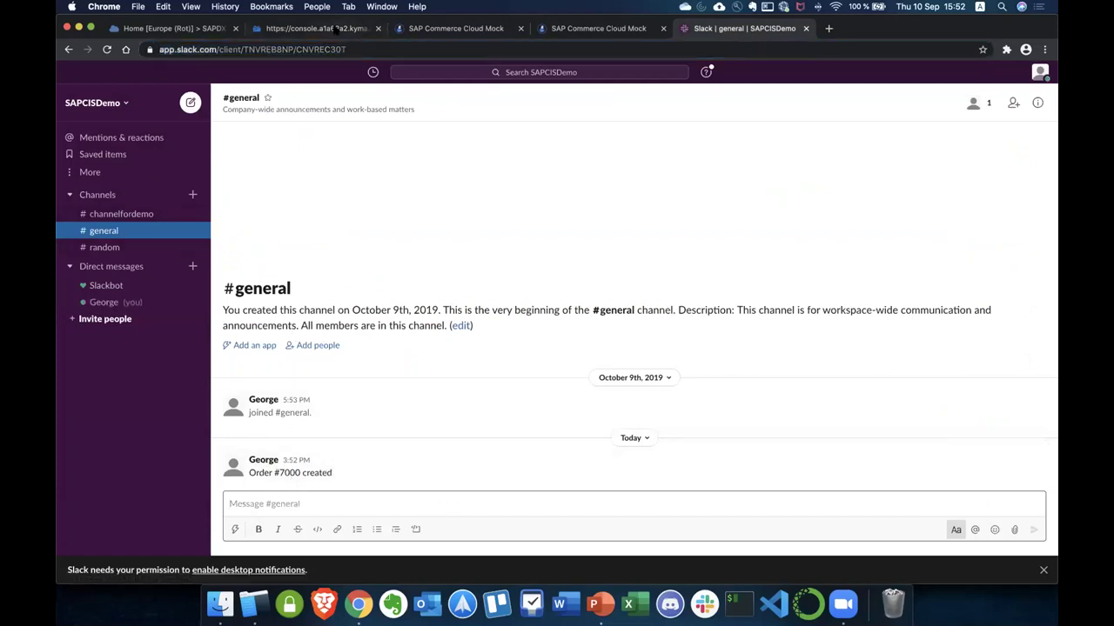
- Return to the orderdetails function in Kyma, close its logs and review its source code and environment variables
click(361, 29)
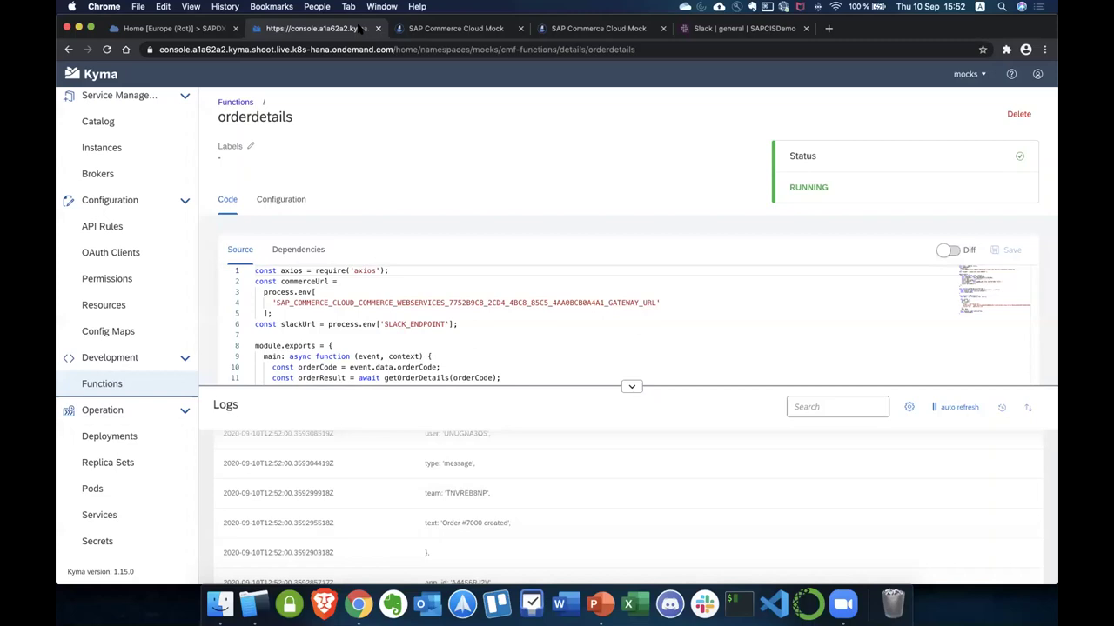
click(632, 384)
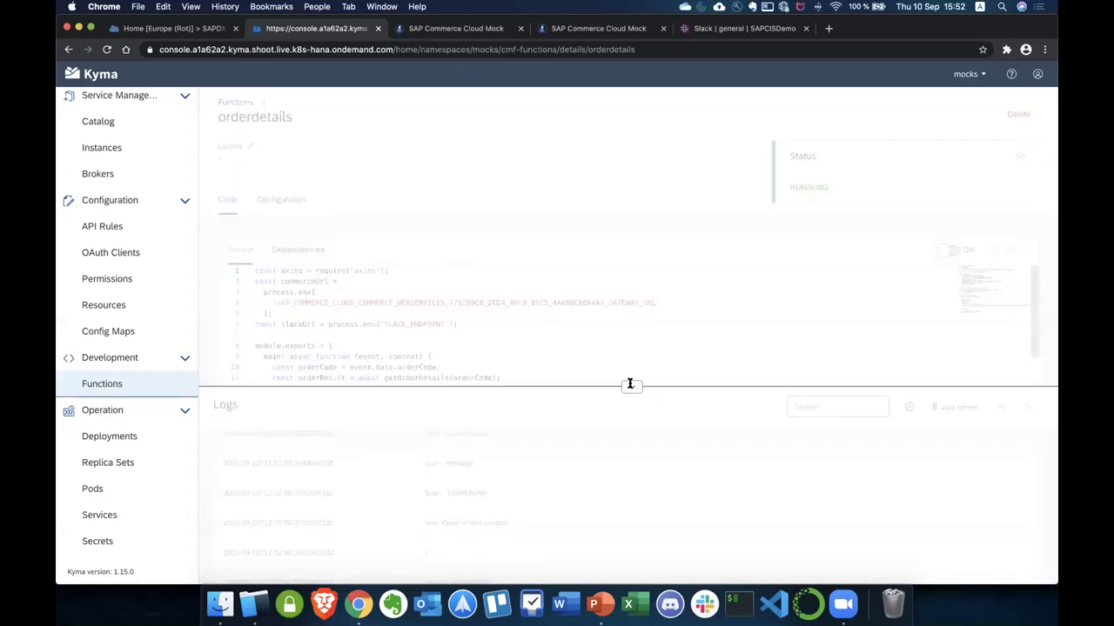
scroll(568, 426, down, 15)
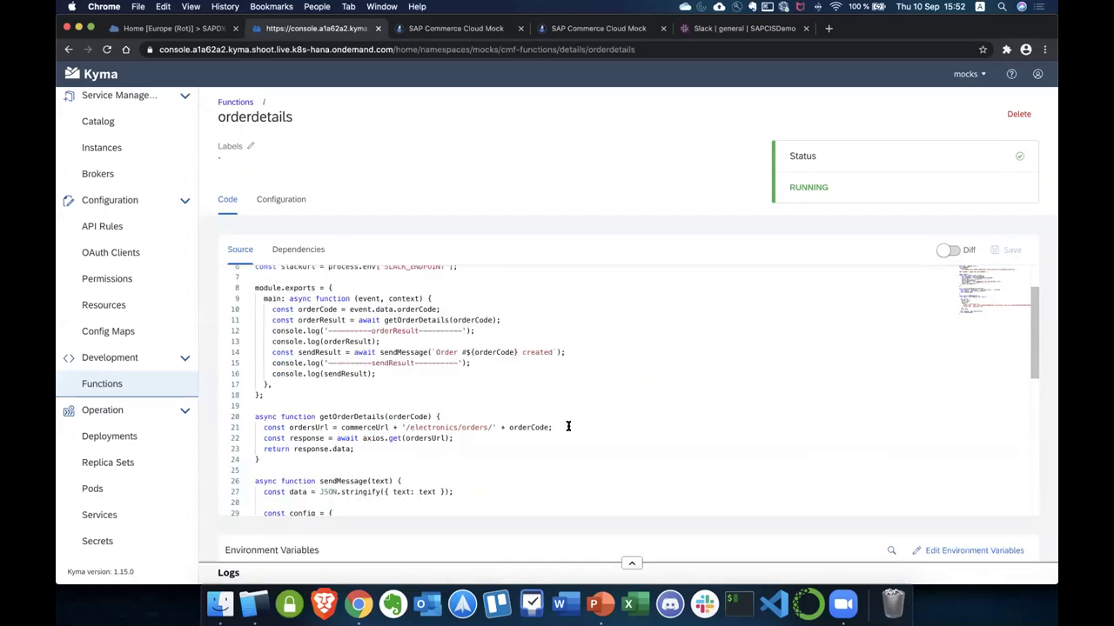
scroll(568, 430, down, 3)
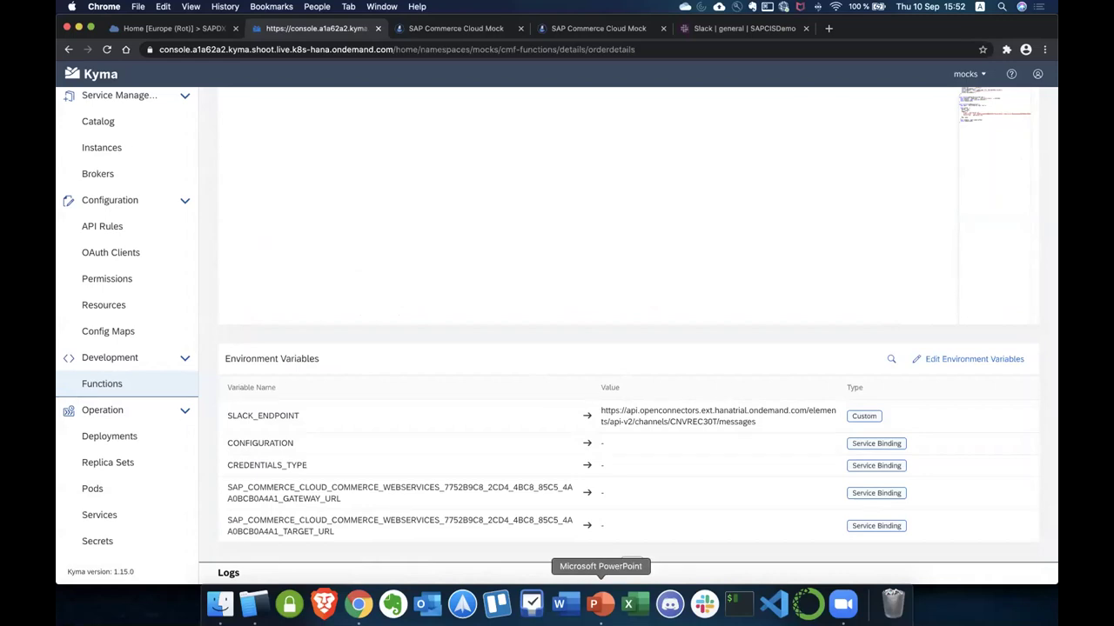
- Switch to the Kyma_PIMON presentation in PowerPoint and start the slide show from slide 44, "Kyma runtime является Cloud-Native"
click(598, 604)
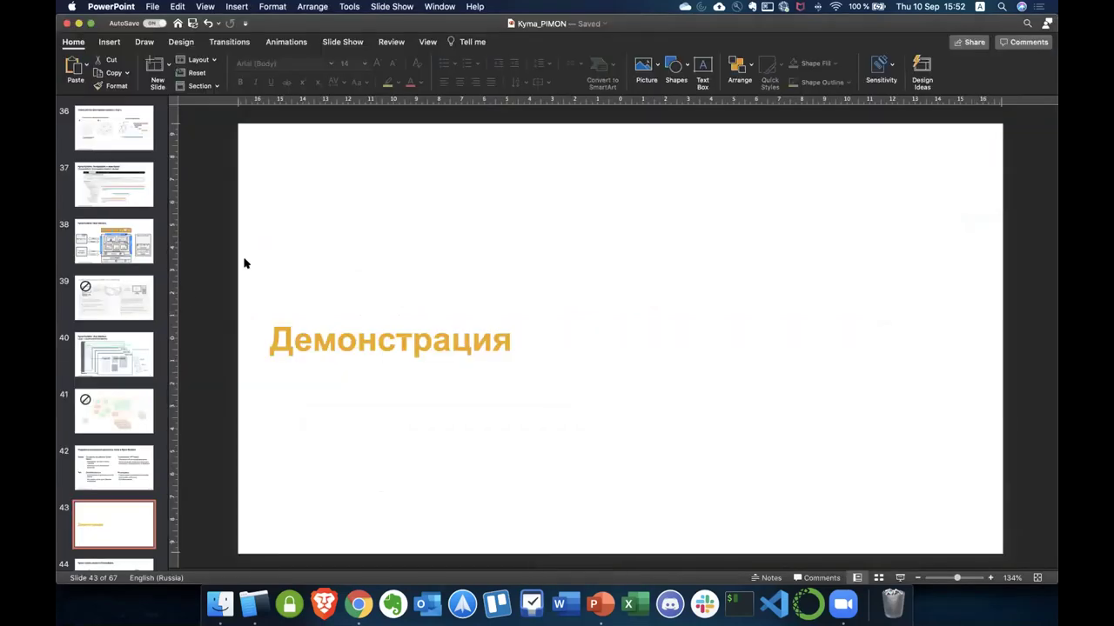
scroll(117, 500, down, 2)
click(113, 511)
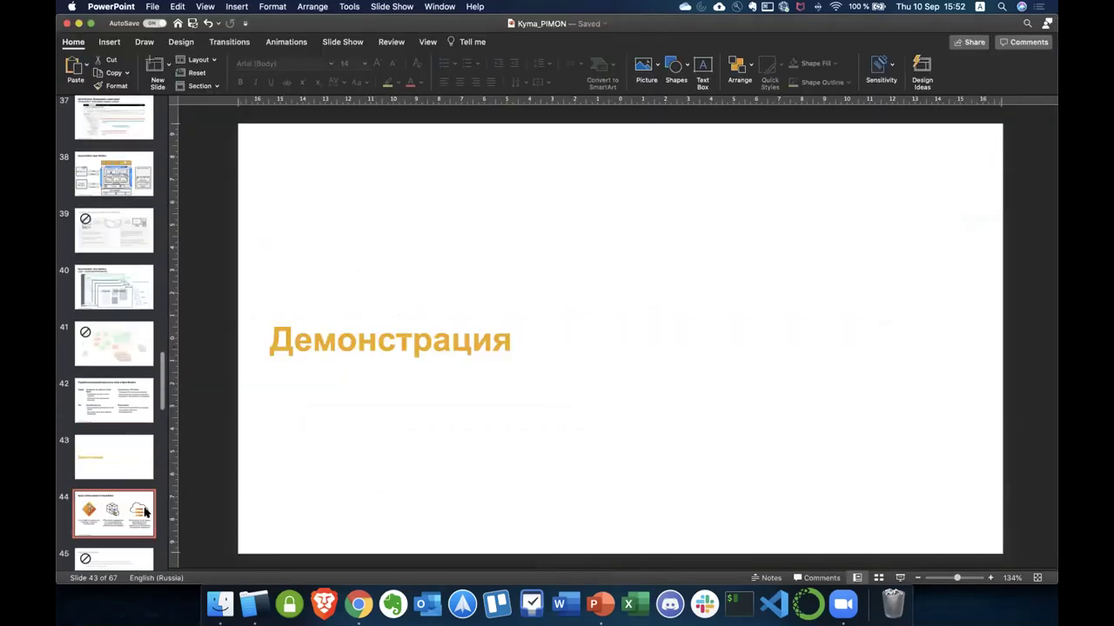
click(898, 578)
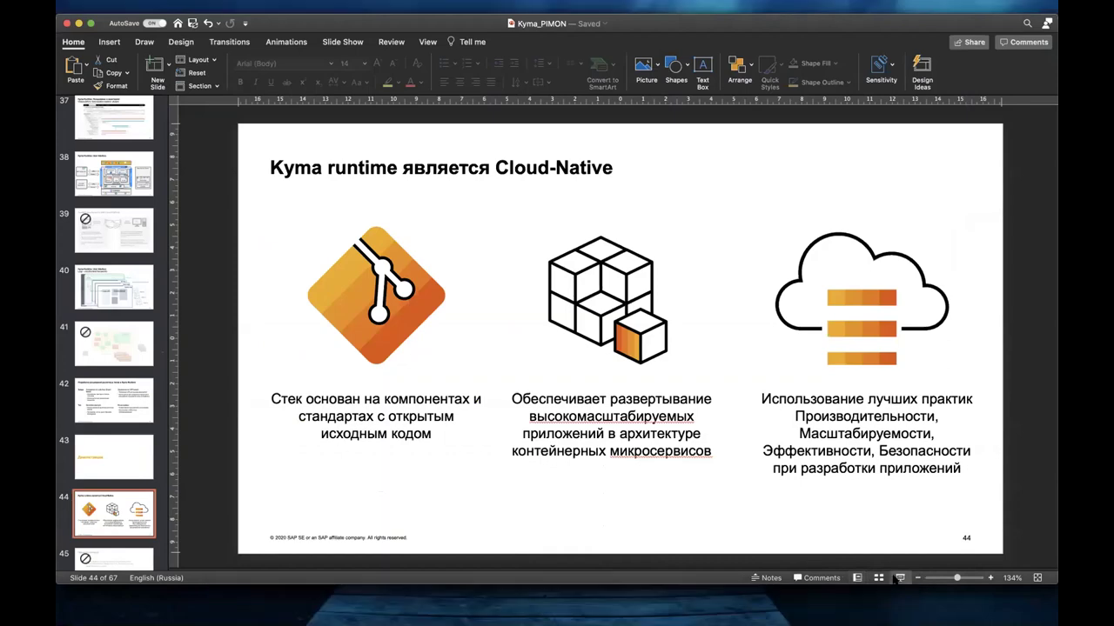